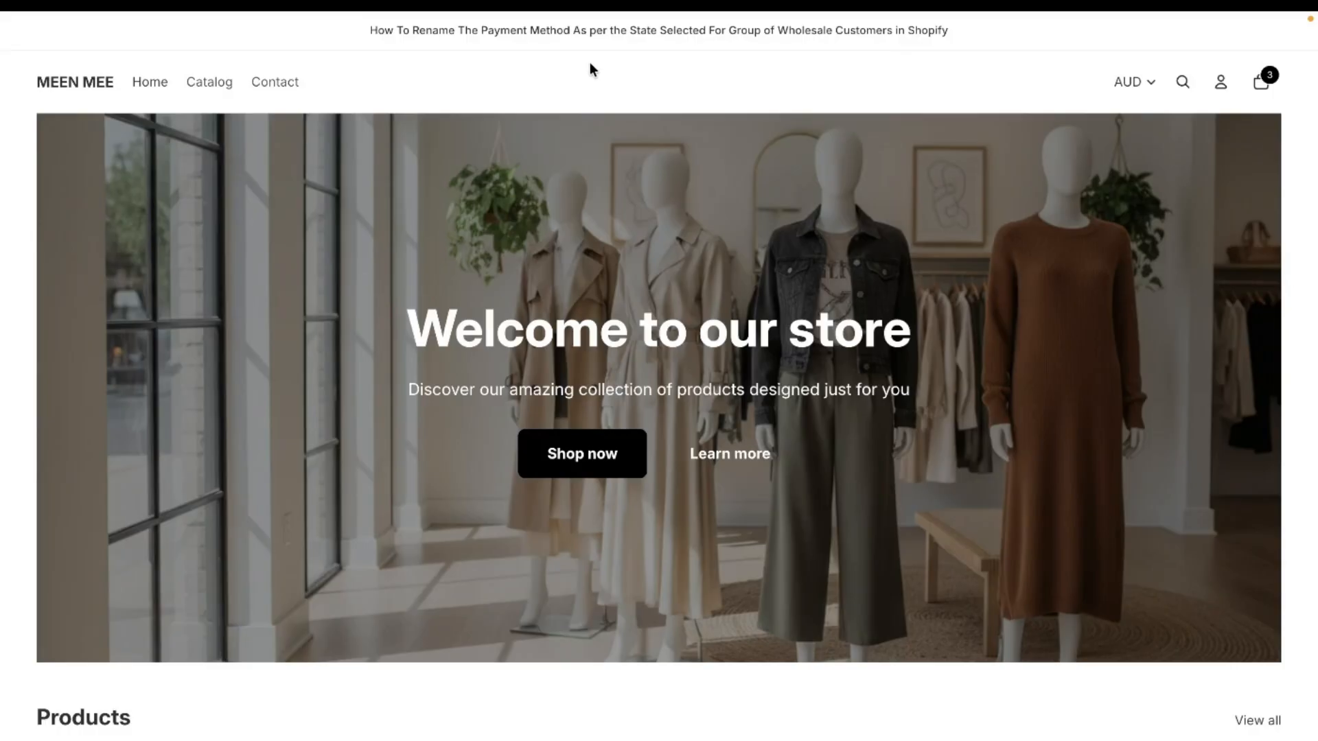
- Open the cart's checkout, dismiss the price update, examine the payment method names for the selected province, and return to the store home page
{"action": "left_click", "coordinate": [1264, 96]}
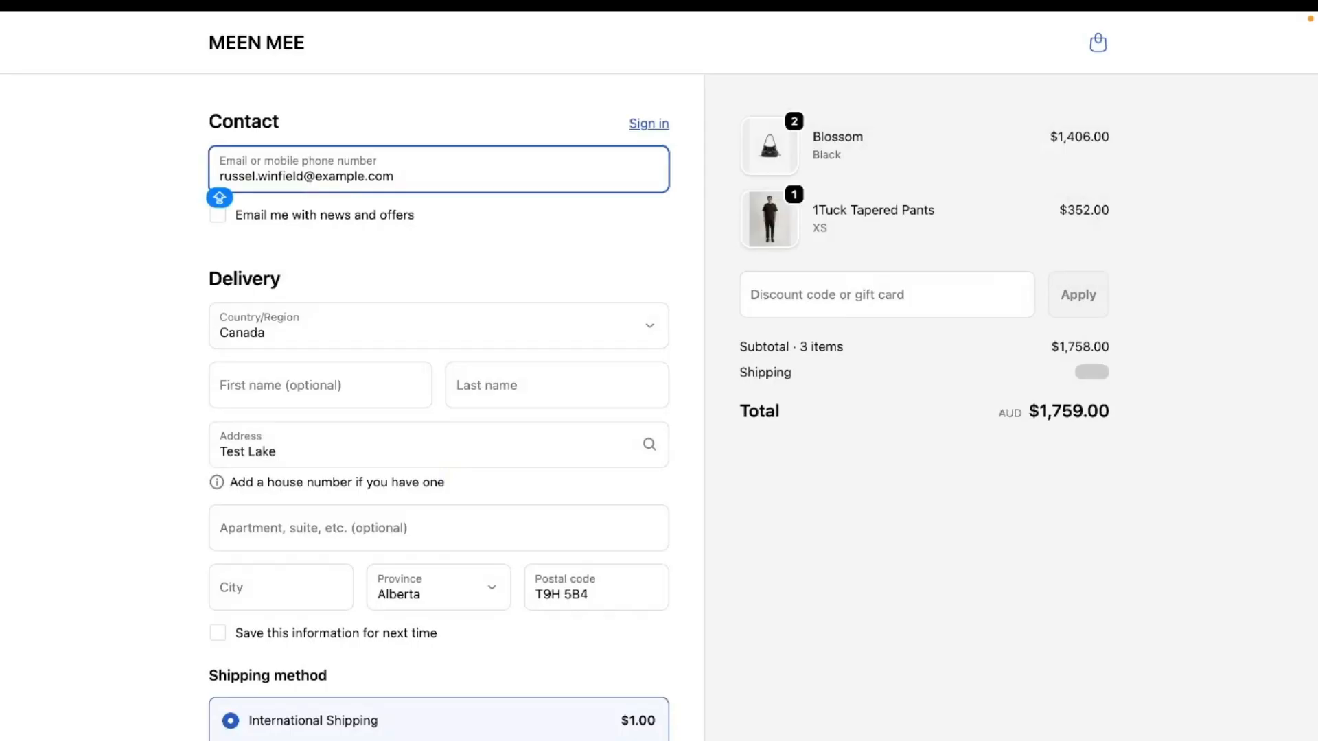
{"action": "scroll", "coordinate": [558, 520], "scroll_direction": "down", "scroll_amount": 6}
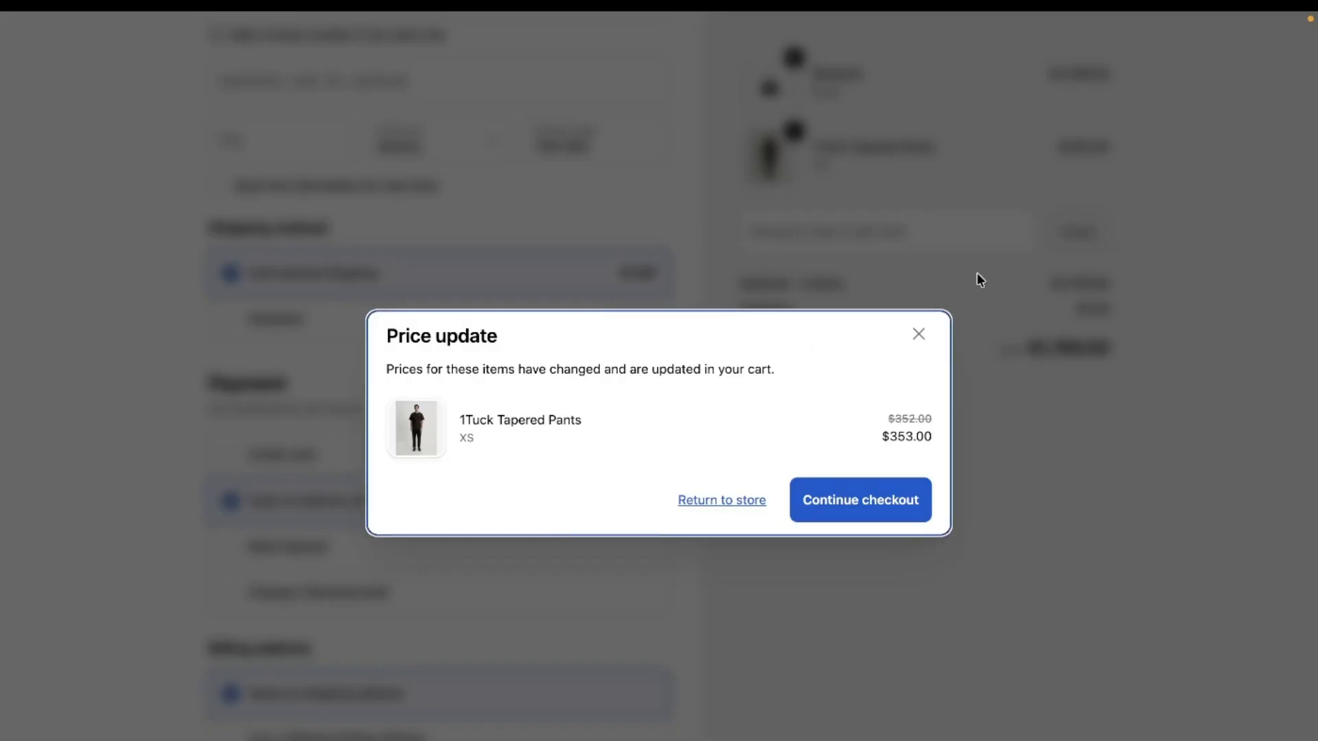
{"action": "left_click", "coordinate": [920, 335]}
{"action": "scroll", "coordinate": [379, 642], "scroll_direction": "down", "scroll_amount": 5}
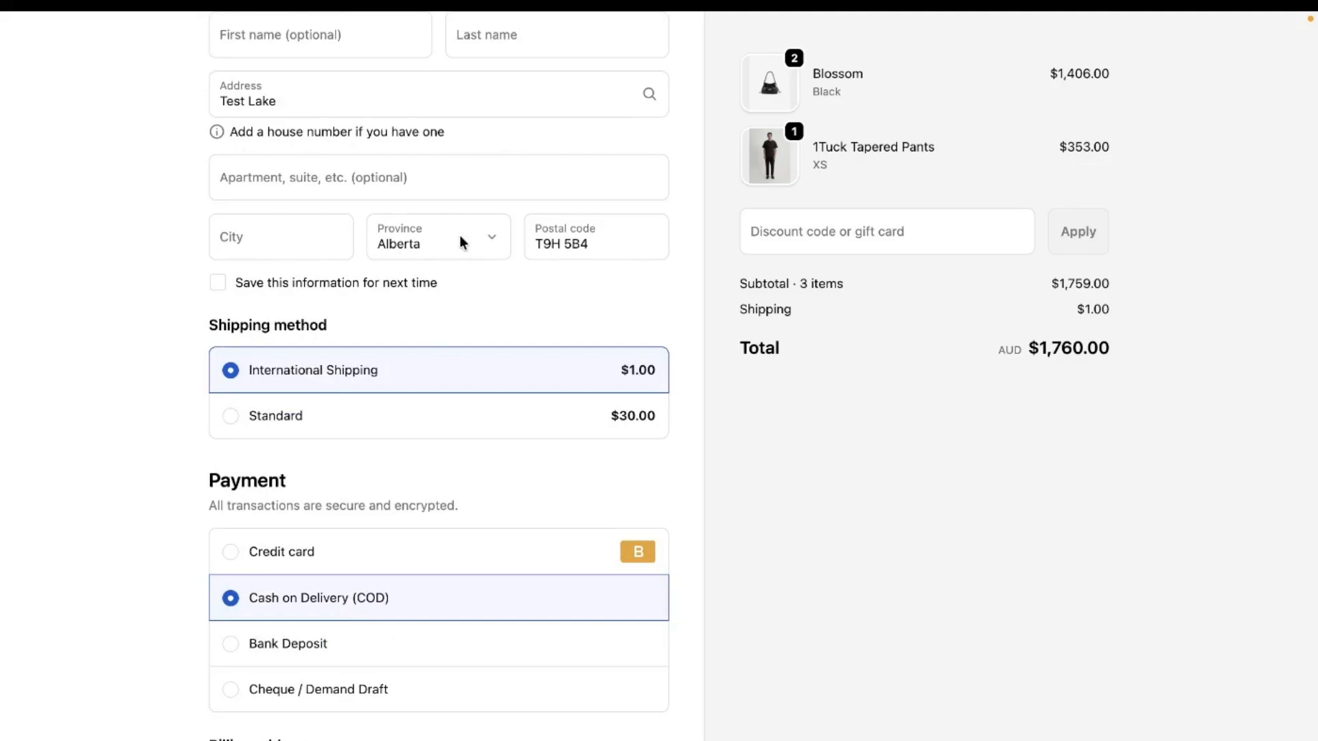
{"action": "left_click_drag", "start_coordinate": [247, 599], "coordinate": [398, 599]}
{"action": "scroll", "coordinate": [398, 599], "scroll_direction": "up", "scroll_amount": 5}
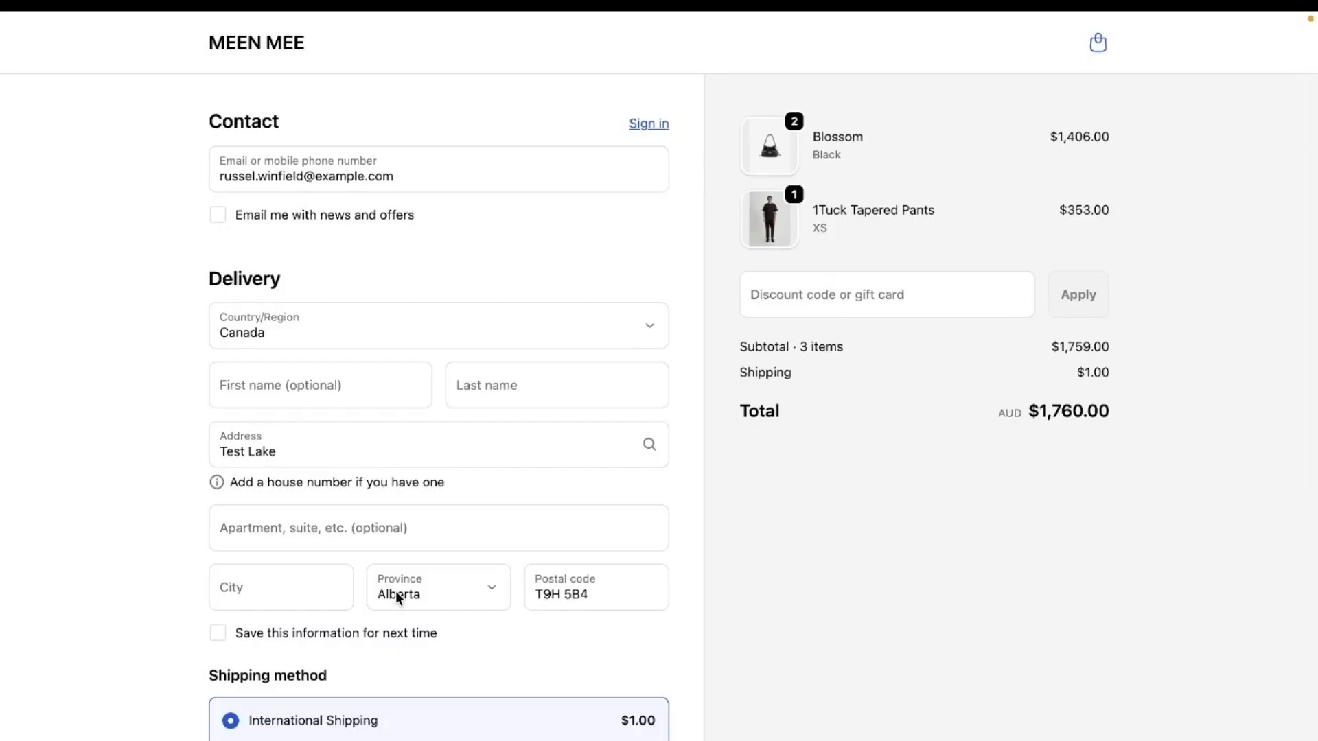
{"action": "left_click", "coordinate": [273, 44]}
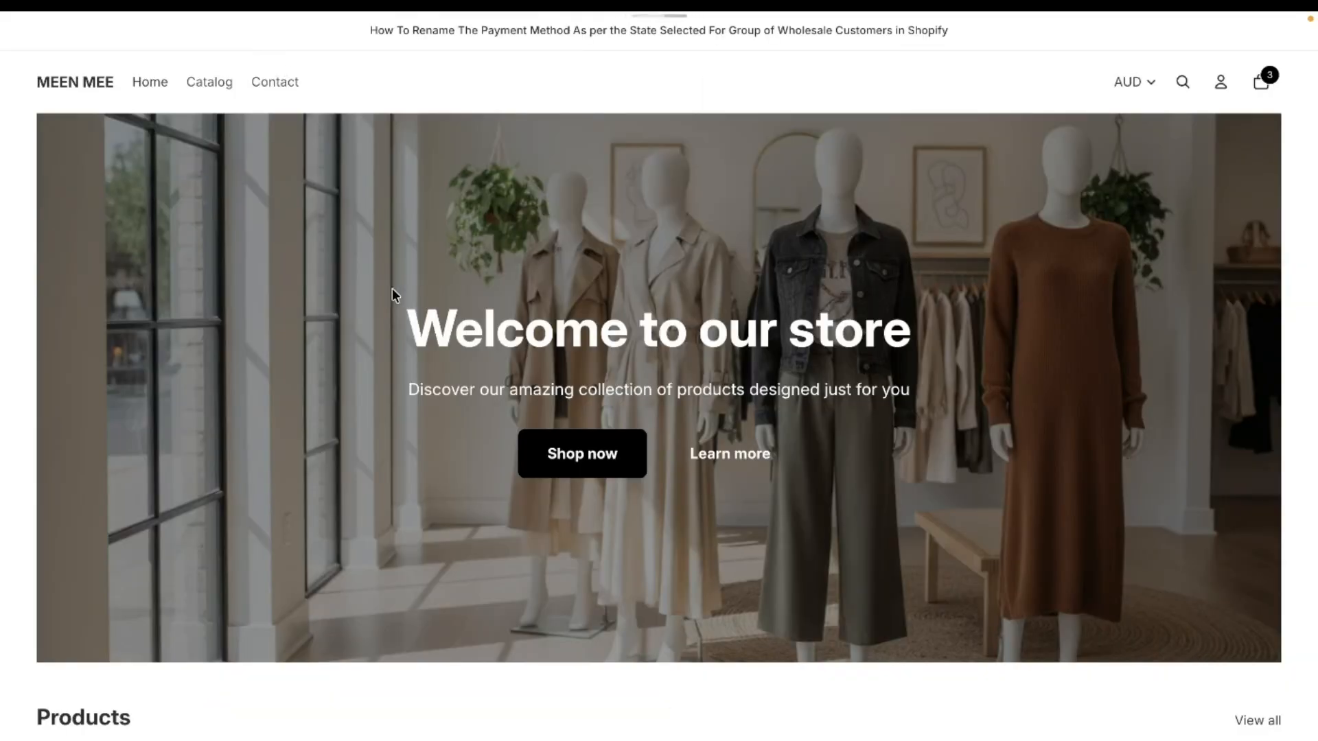
- Switch past the BTB: B2B Order Limit listing to the Shopify admin and start a new payment rule in the BTB wholesale app
{"action": "mouse_move", "coordinate": [2, 203]}
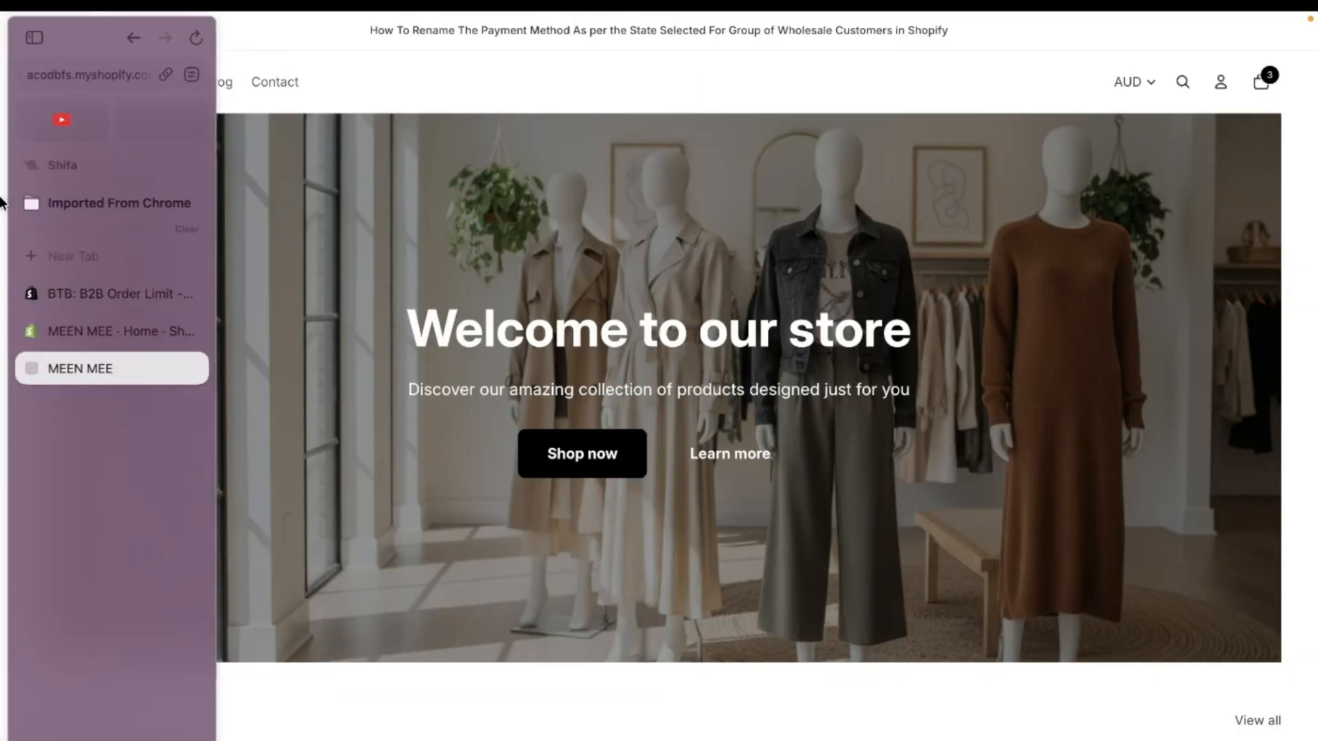
{"action": "left_click", "coordinate": [64, 294]}
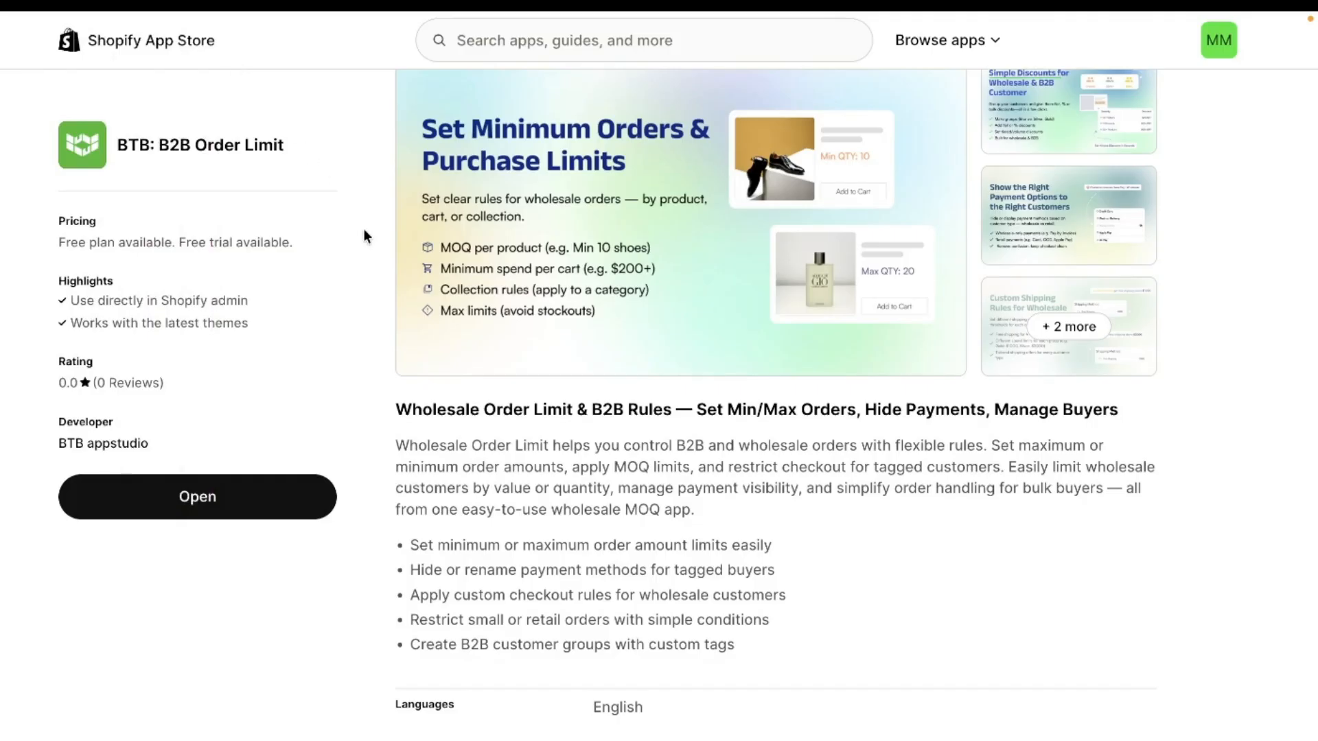
{"action": "mouse_move", "coordinate": [2, 252]}
{"action": "left_click", "coordinate": [114, 333]}
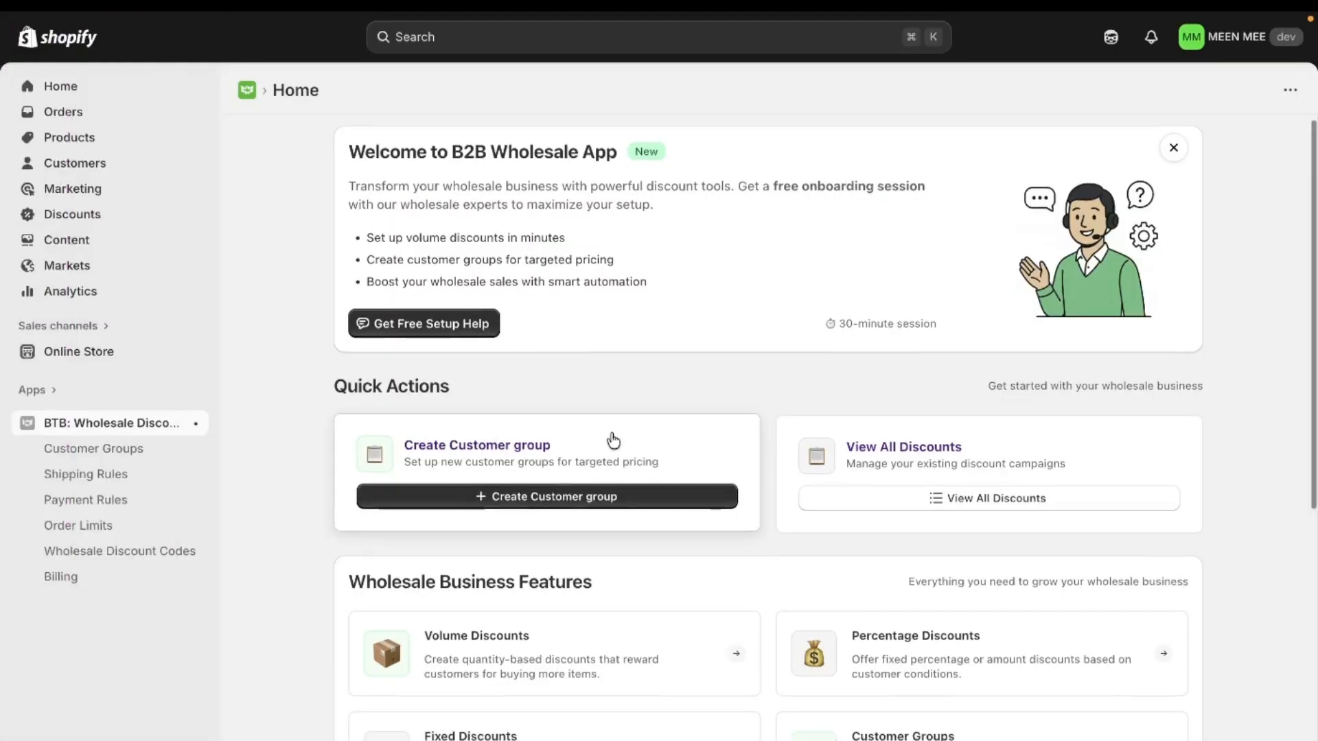
{"action": "scroll", "coordinate": [612, 384], "scroll_direction": "down", "scroll_amount": 5}
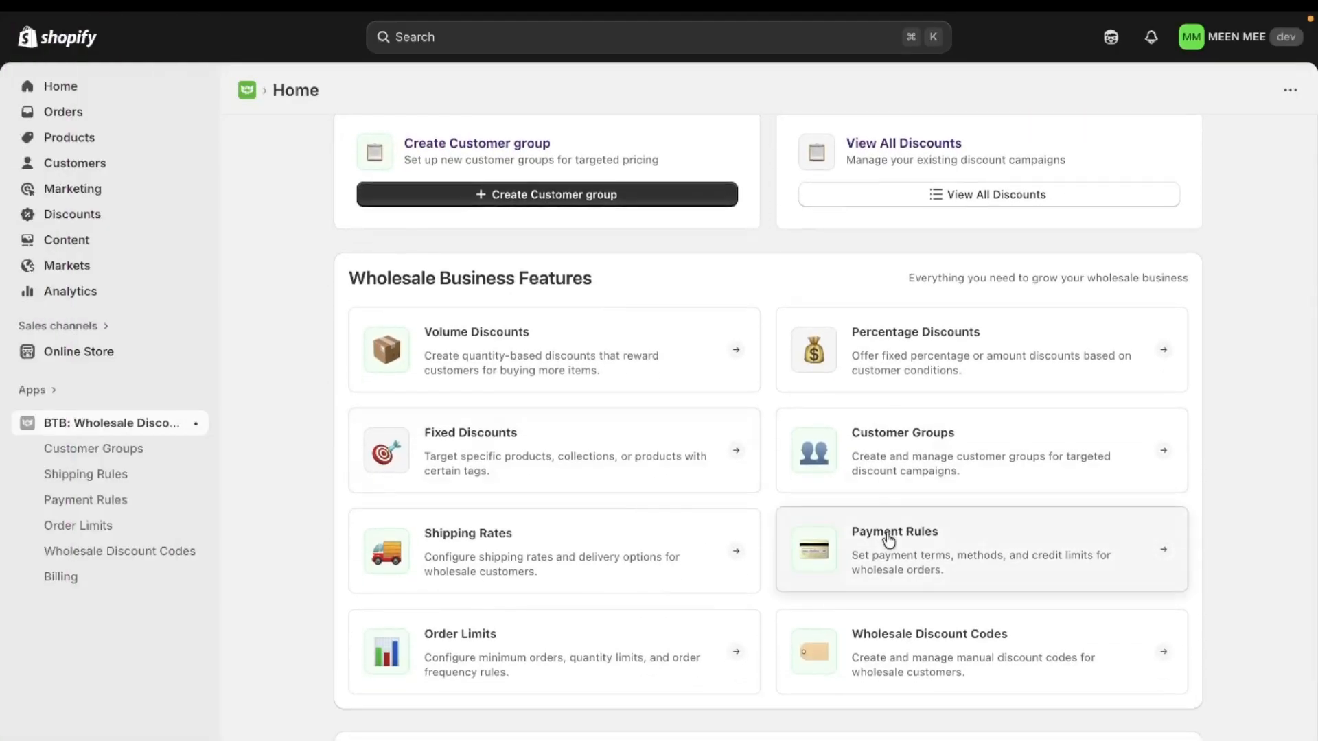
{"action": "left_click", "coordinate": [889, 540]}
{"action": "left_click", "coordinate": [1123, 245]}
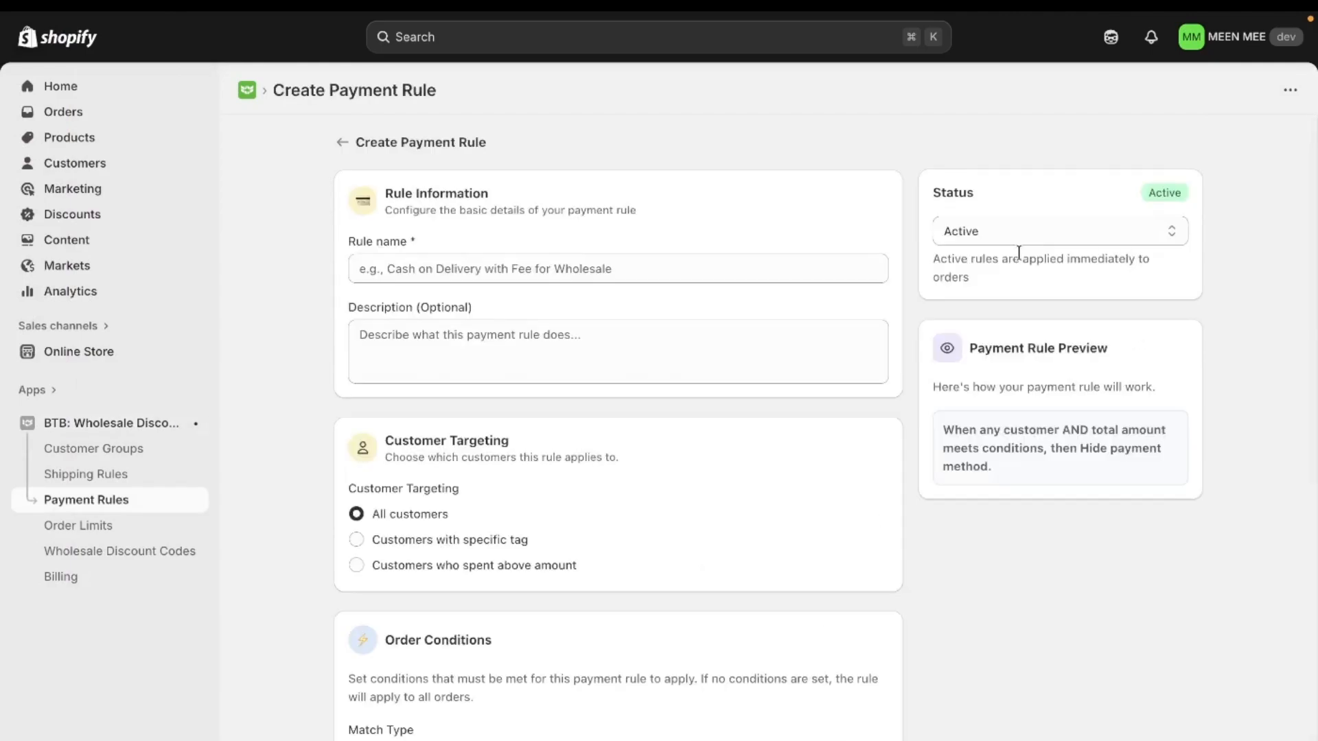
- Name the payment rule "Rename COD for Gold Members"
{"action": "left_click", "coordinate": [669, 265]}
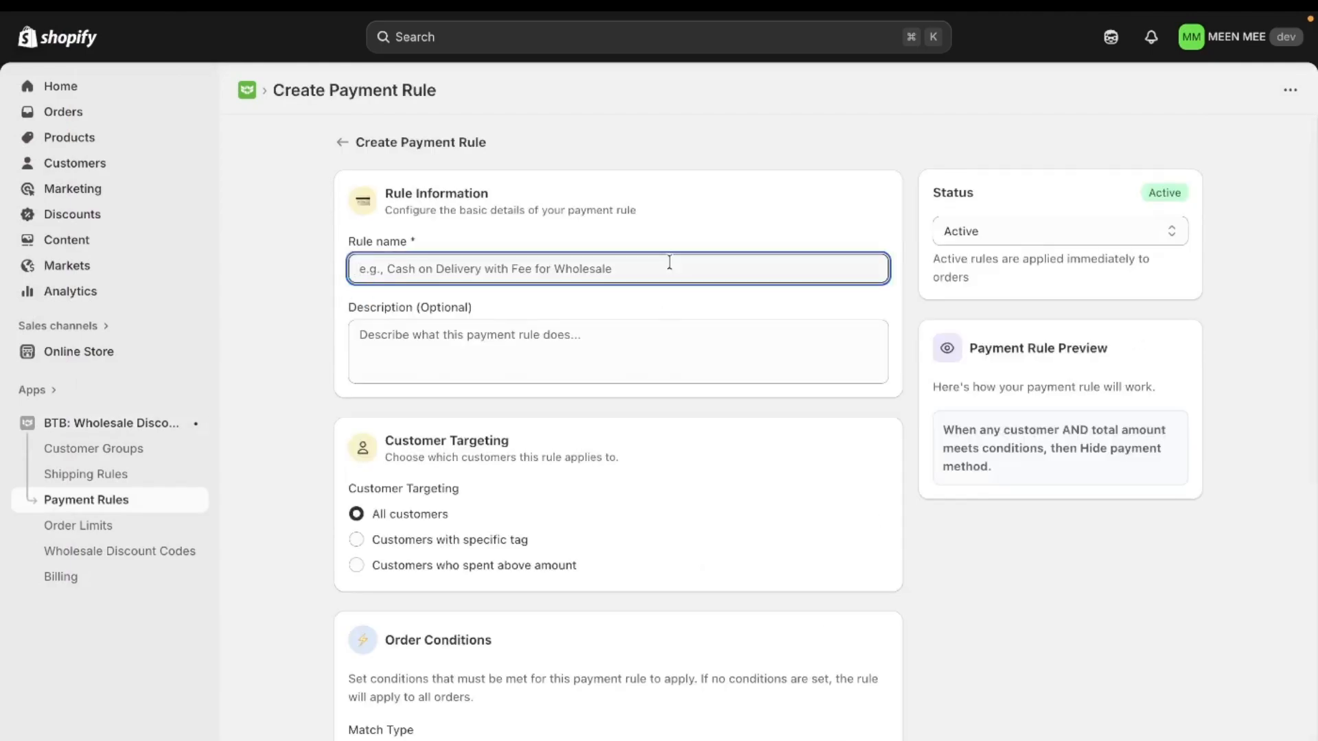
{"action": "key", "text": "Caps_Lock"}
{"action": "type", "text": "R"}
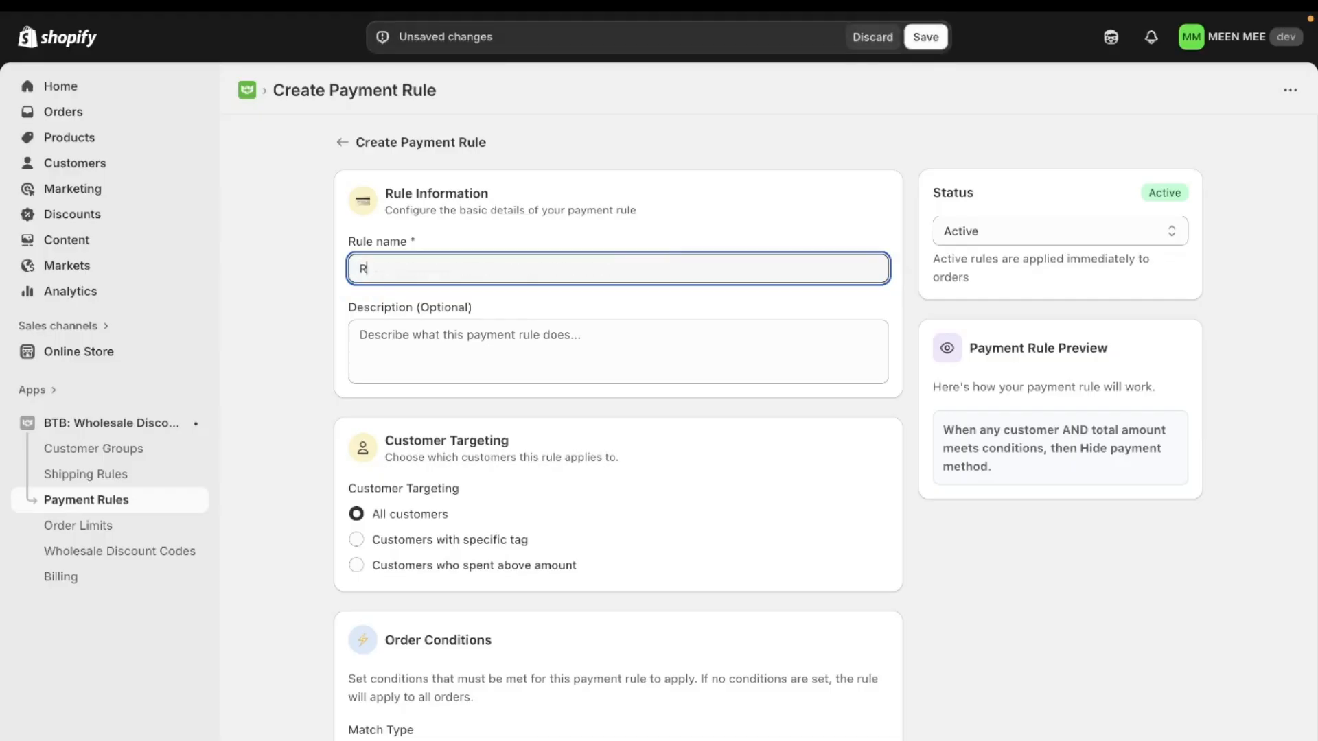
{"action": "type", "text": "ename COD for Gold Members"}
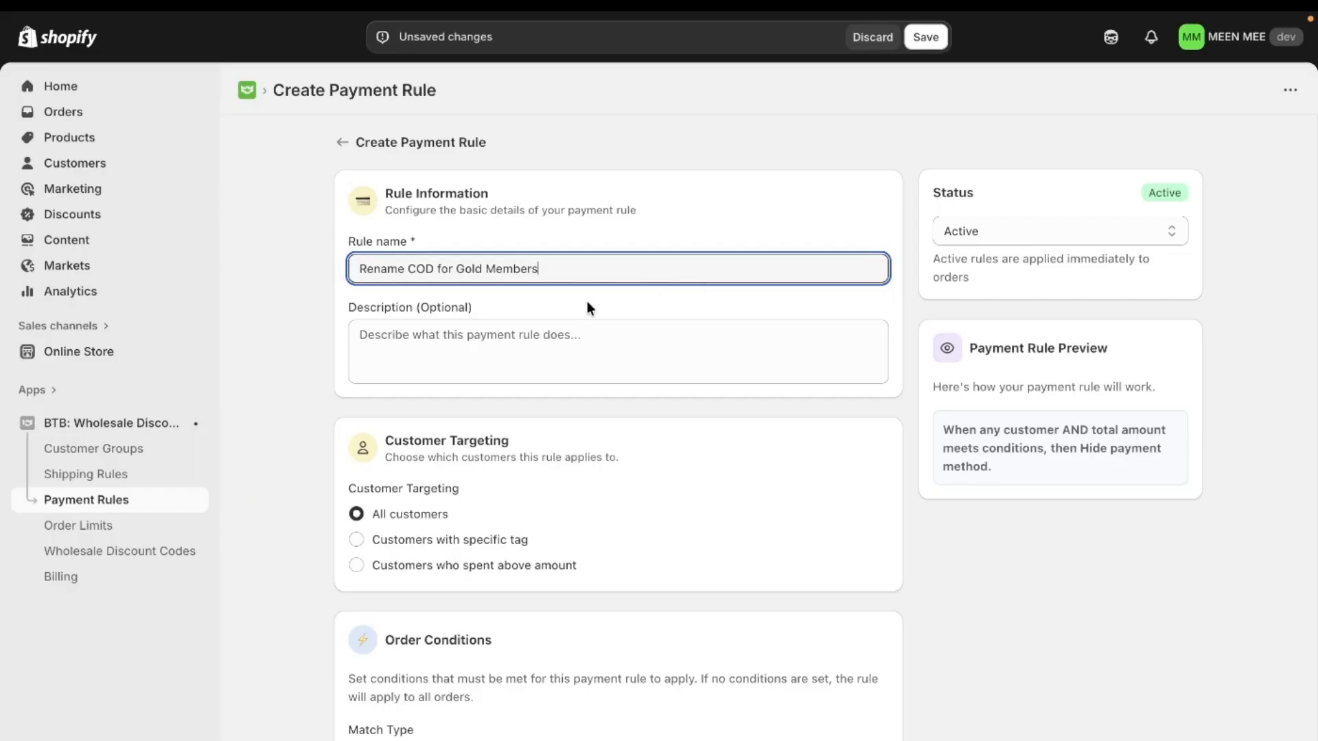
- Enter the description "Rule Set To Rename The COD Payment Methods to Local COD (Ontario Only) When State is selected as Ontario For Gold Customers"
{"action": "left_click", "coordinate": [591, 341]}
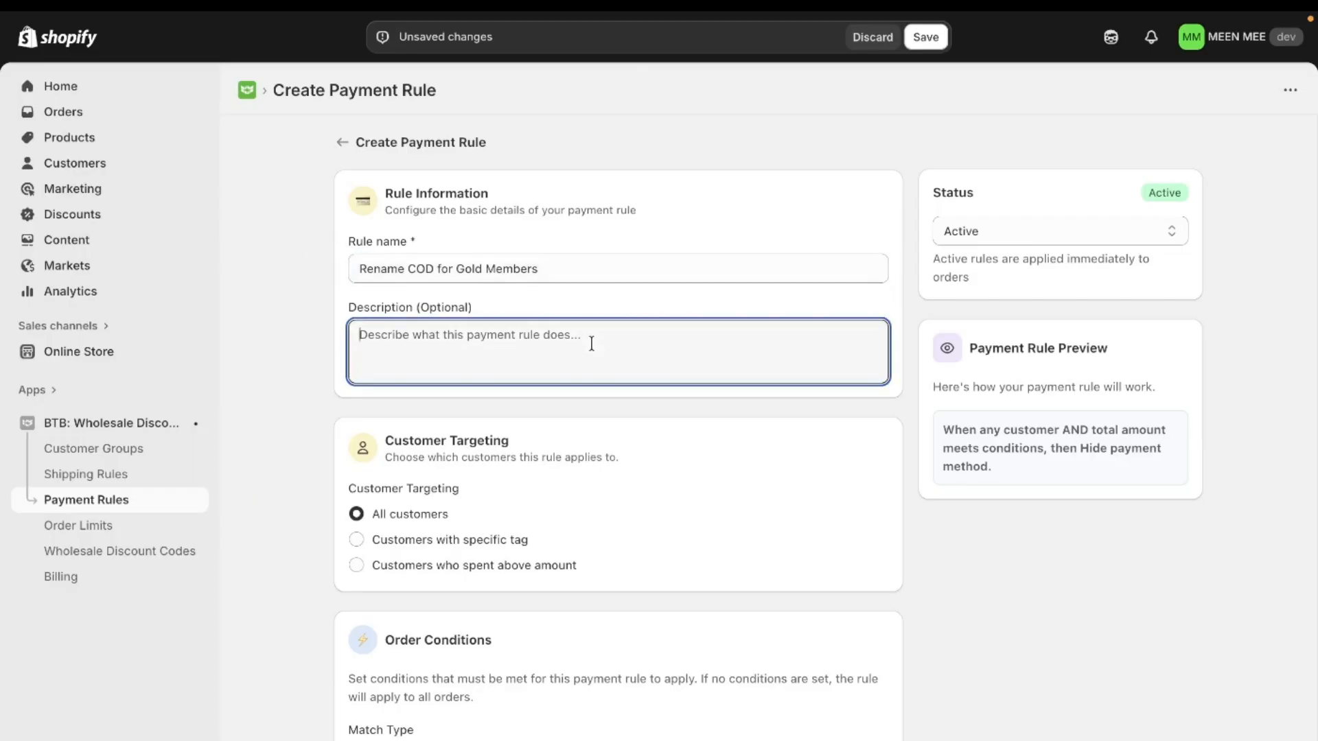
{"action": "type", "text": "Rule Set To Rename  The COD Payment Methods to Local COD (Ontario Only) When State is selected as Ontario For Gold Customers"}
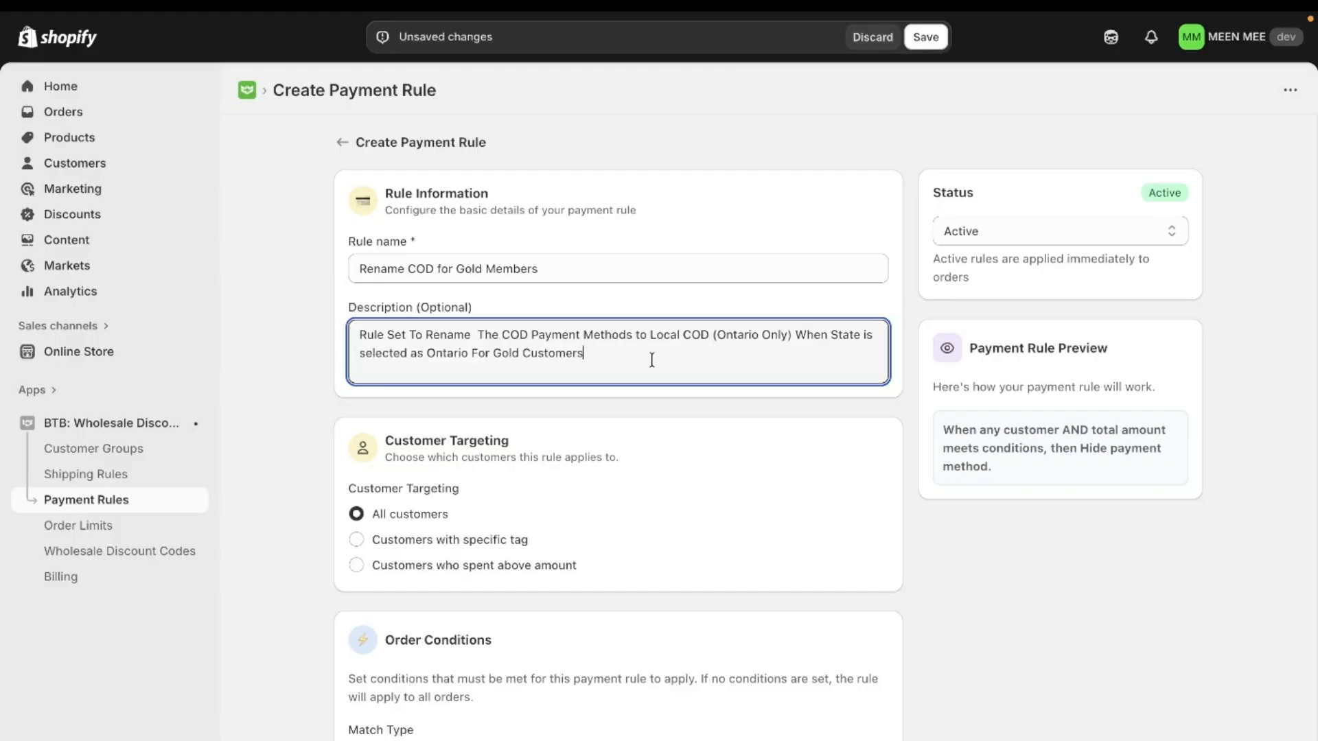
{"action": "left_click", "coordinate": [661, 446]}
- Target the rule at customers with a specific tag and set the customer tag to GOLD
{"action": "scroll", "coordinate": [661, 446], "scroll_direction": "down", "scroll_amount": 3}
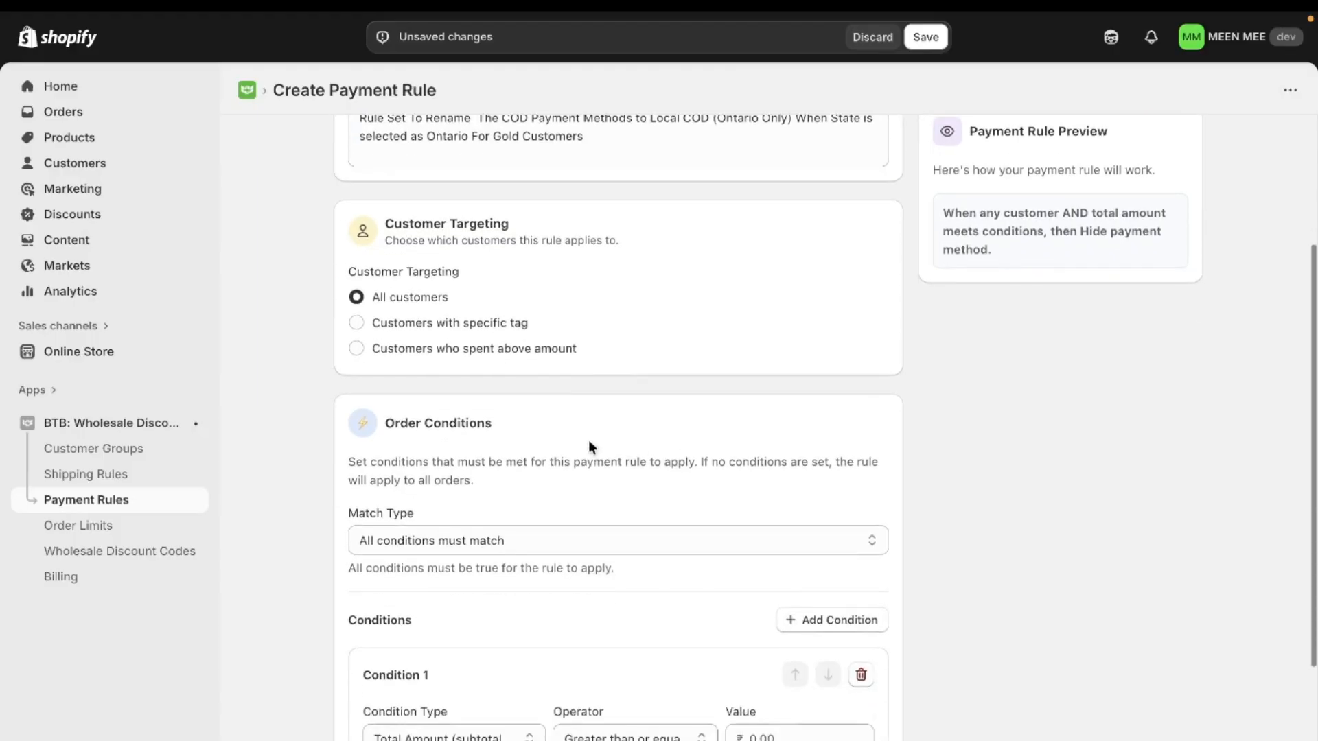
{"action": "left_click", "coordinate": [508, 325]}
{"action": "left_click", "coordinate": [519, 420]}
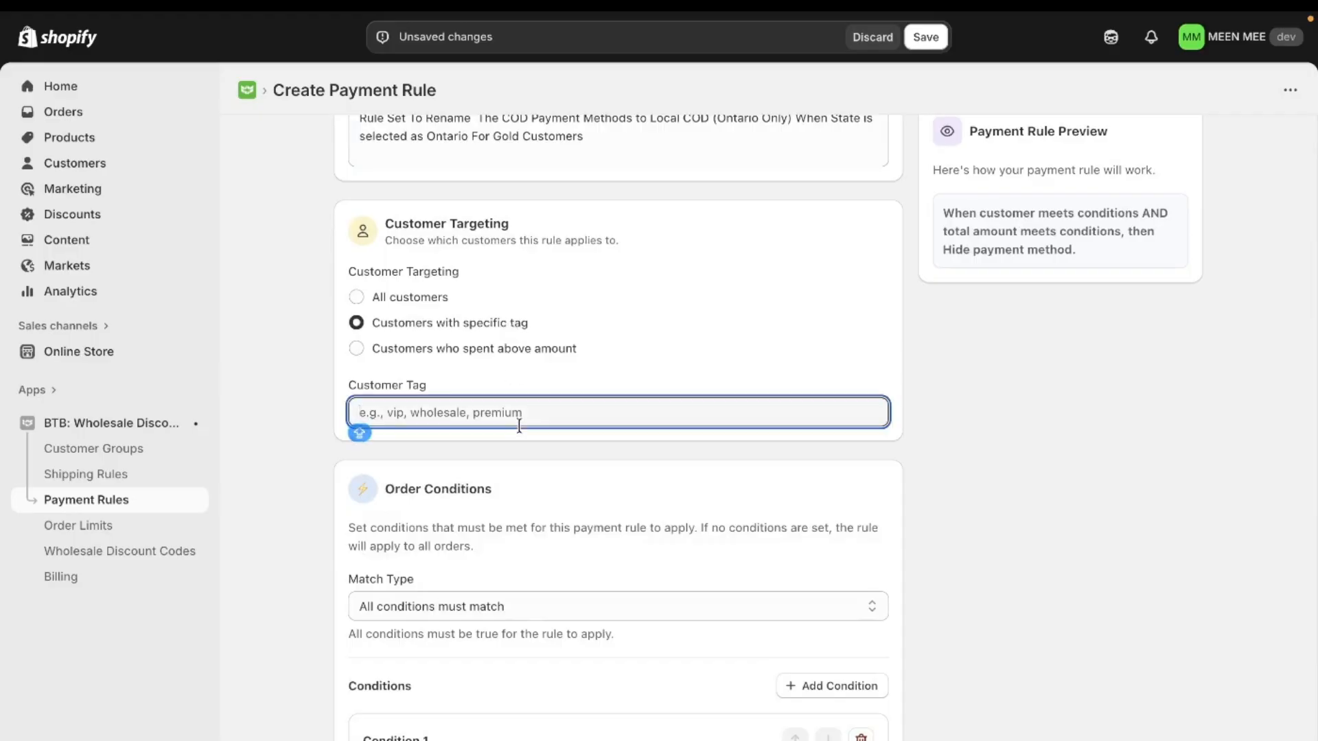
{"action": "type", "text": "GOLD"}
{"action": "left_click", "coordinate": [648, 353]}
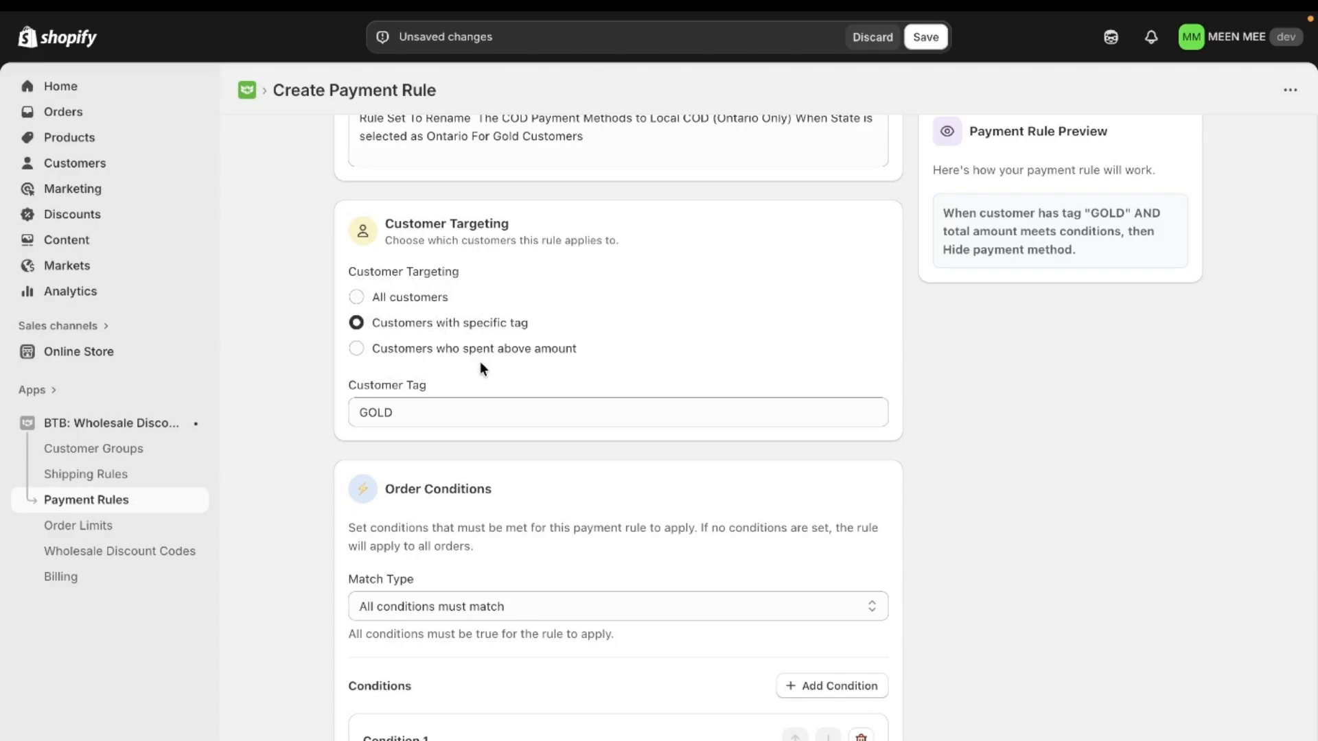
{"action": "scroll", "coordinate": [567, 392], "scroll_direction": "down", "scroll_amount": 3}
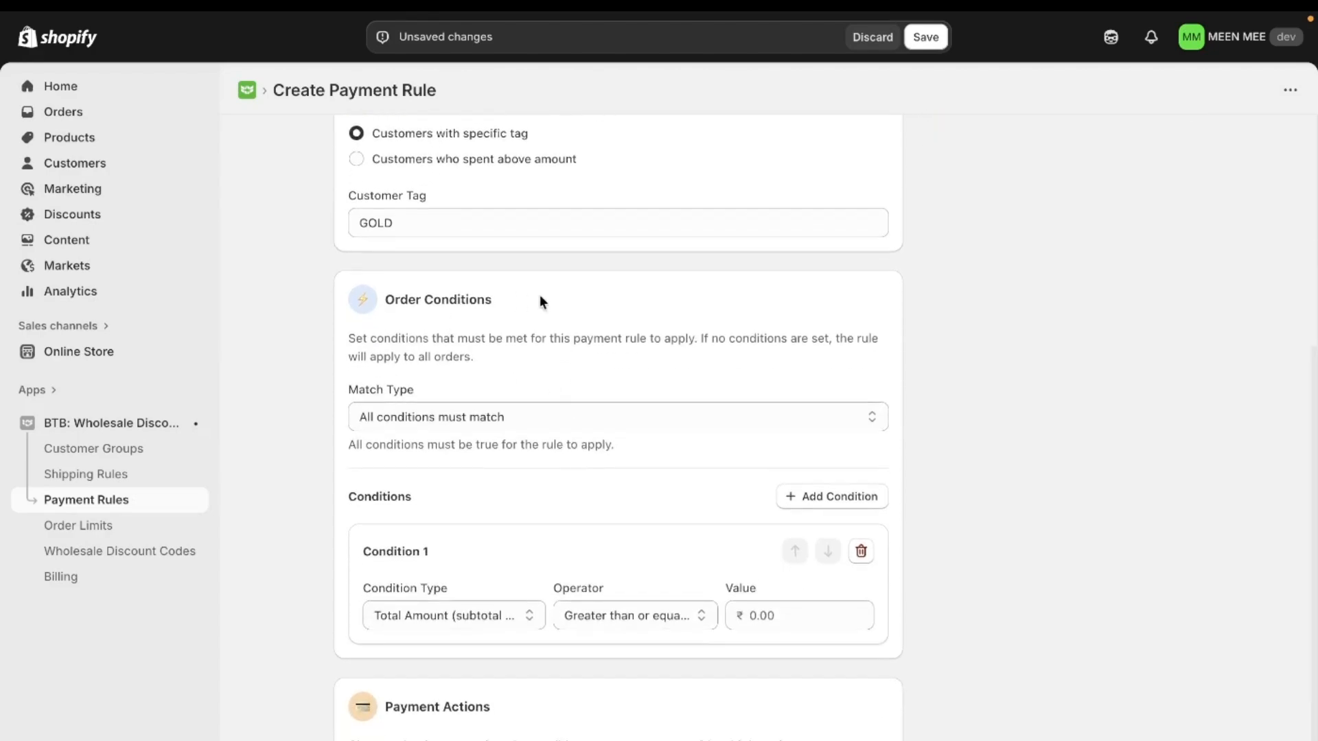
{"action": "scroll", "coordinate": [433, 531], "scroll_direction": "down", "scroll_amount": 2}
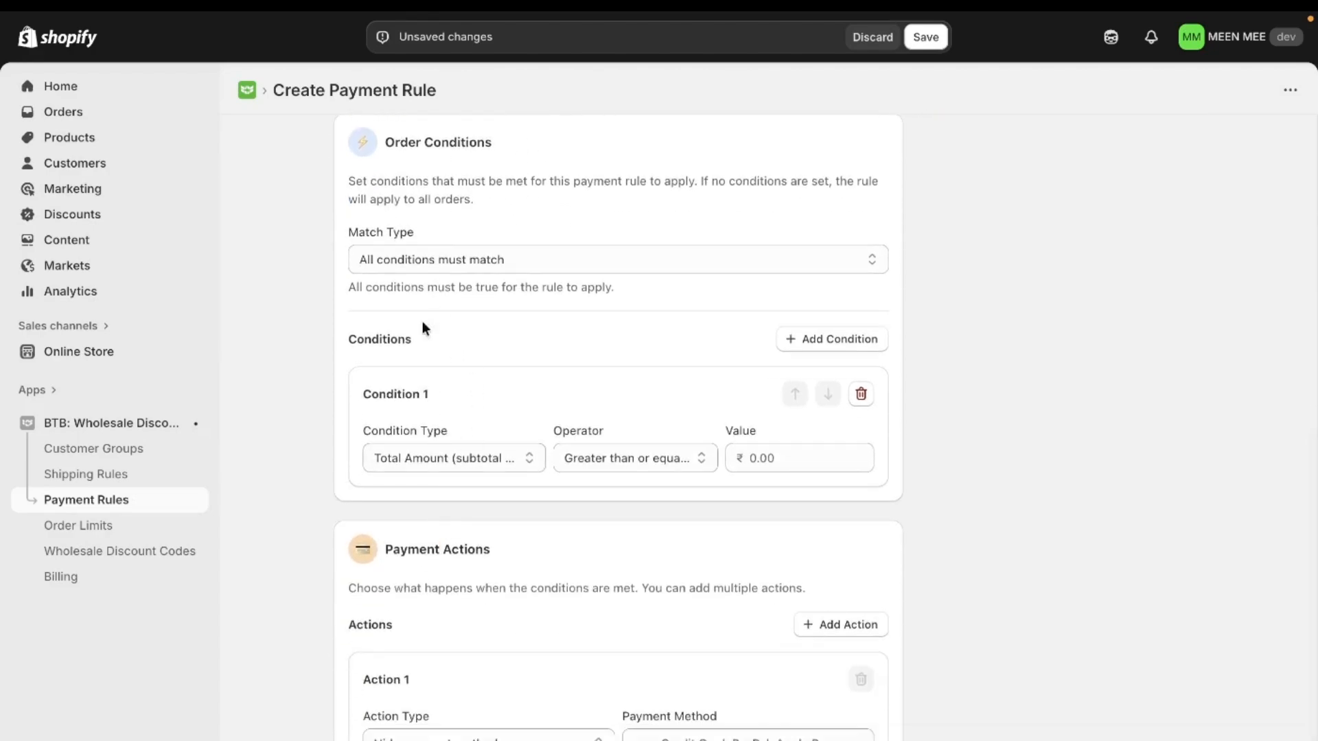
{"action": "left_click", "coordinate": [434, 451]}
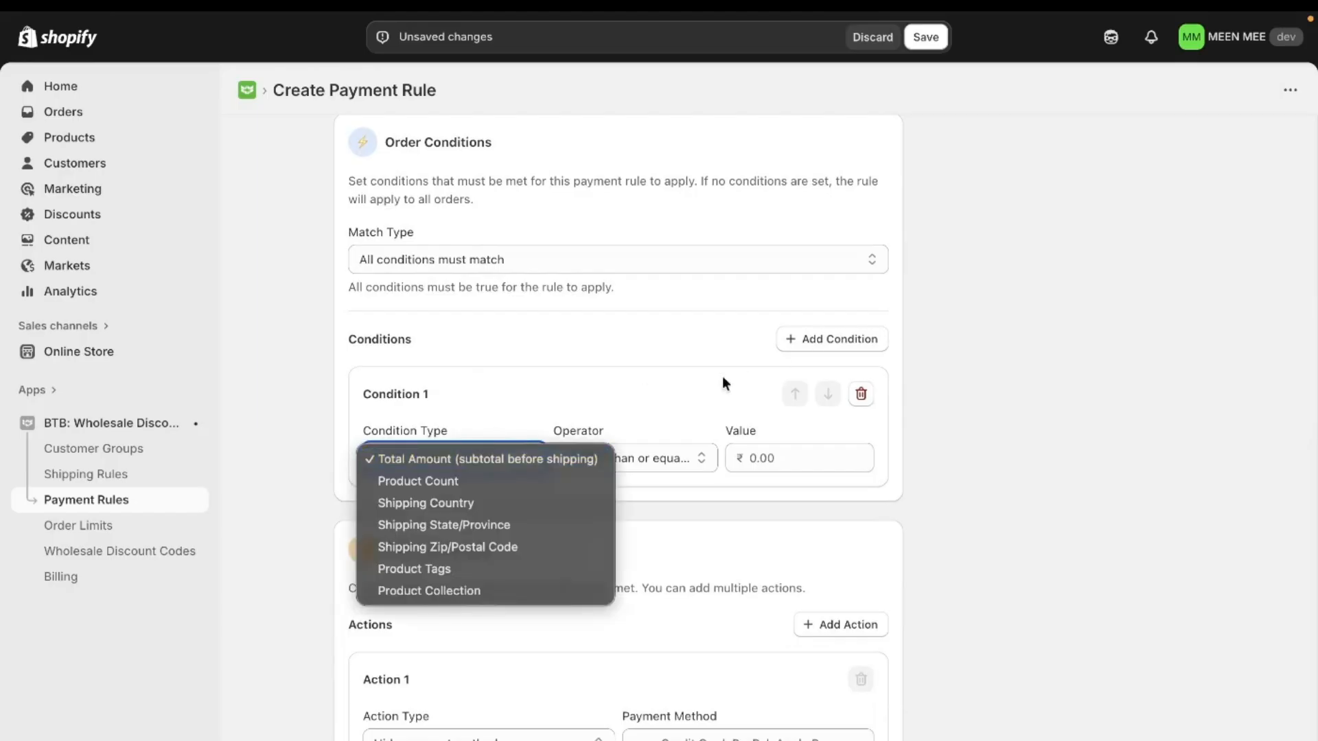
{"action": "left_click", "coordinate": [676, 377]}
{"action": "left_click", "coordinate": [826, 341]}
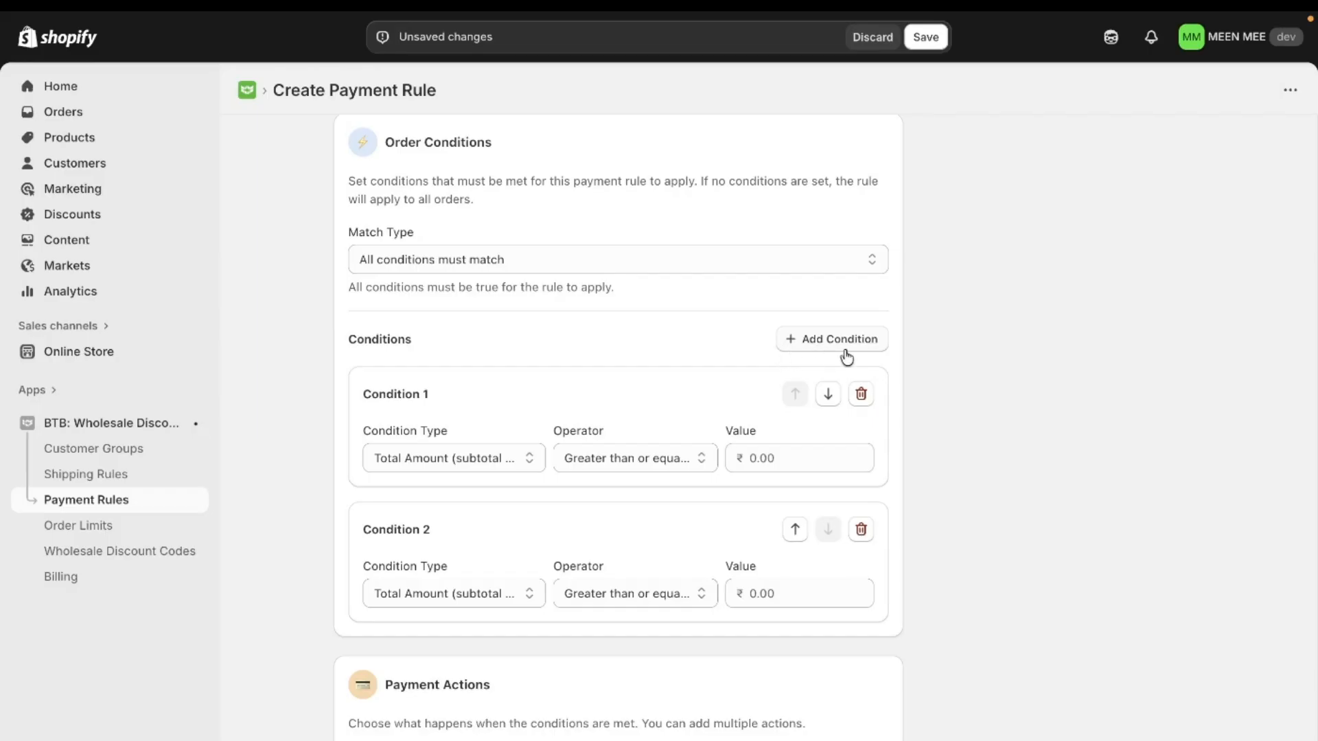
{"action": "left_click", "coordinate": [854, 347]}
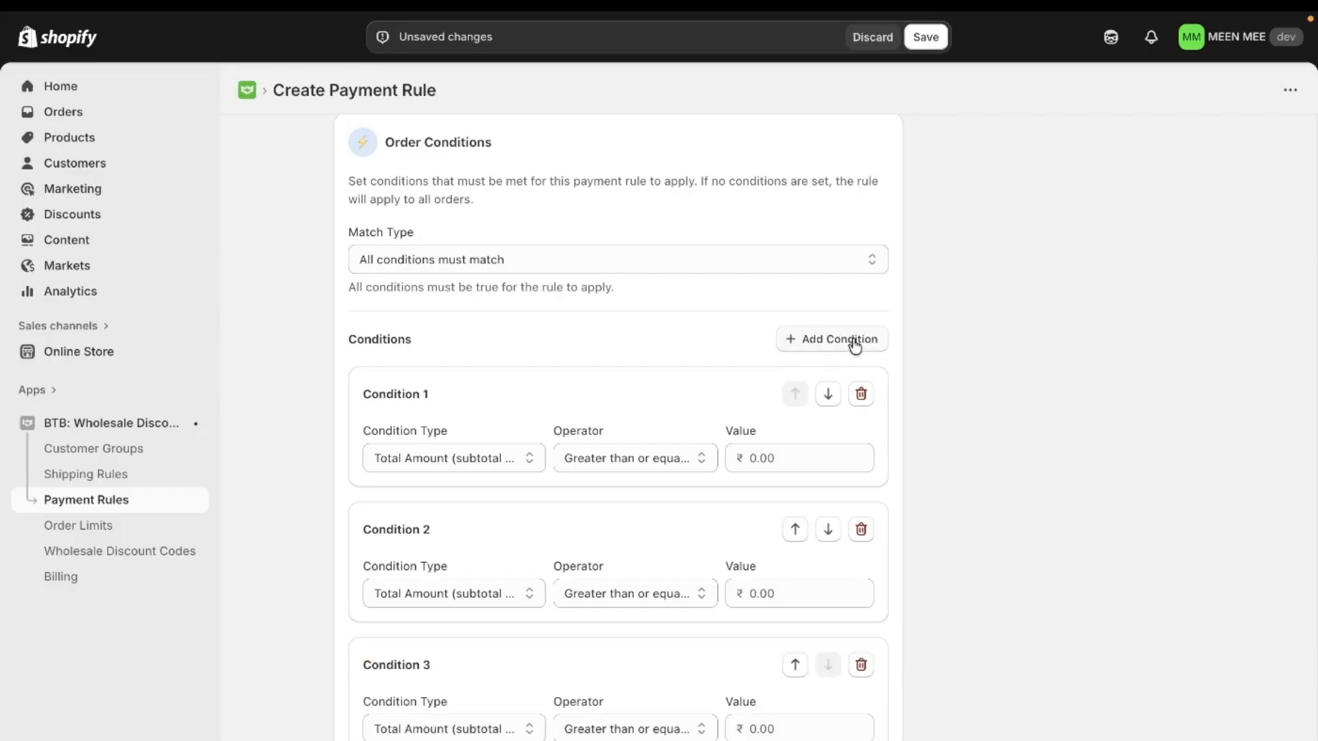
{"action": "left_click", "coordinate": [860, 393]}
{"action": "left_click", "coordinate": [861, 393]}
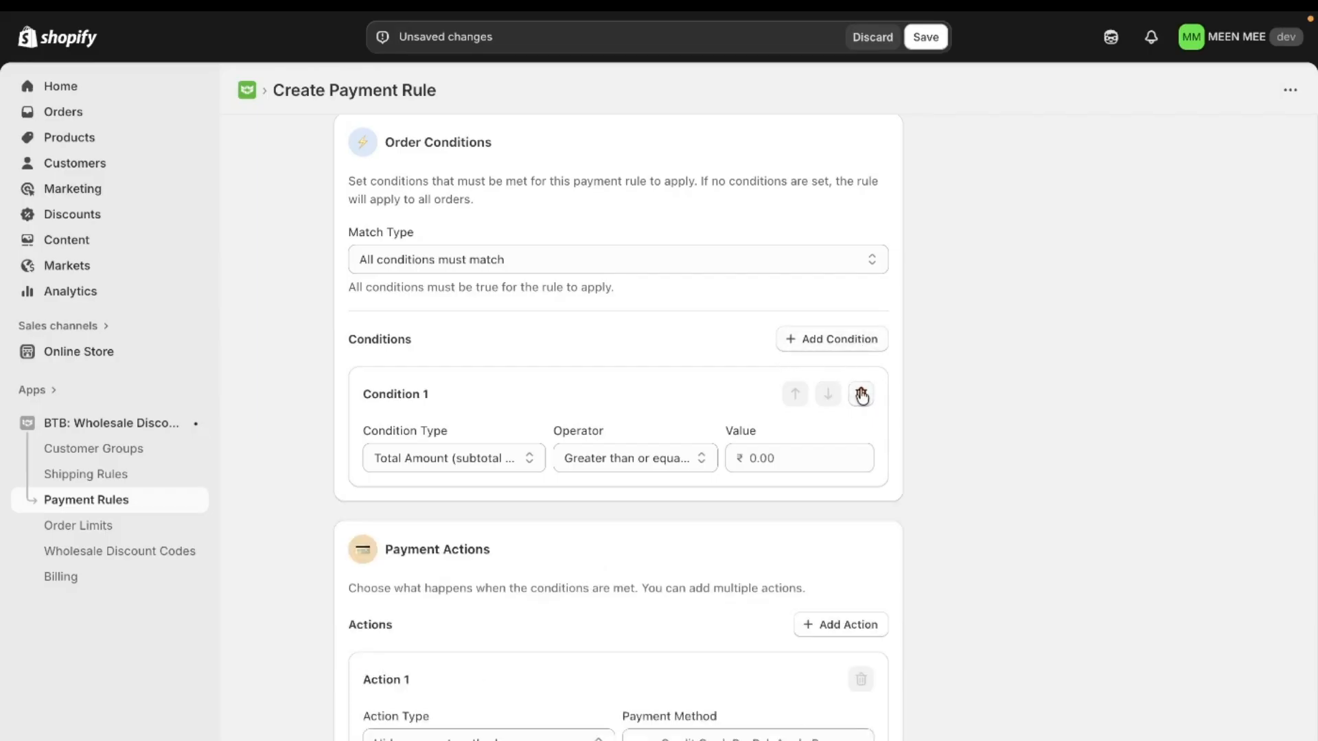
- Set Condition 1 to Shipping State/Province with the province code ON
{"action": "left_click", "coordinate": [451, 457]}
{"action": "key", "text": "Escape"}
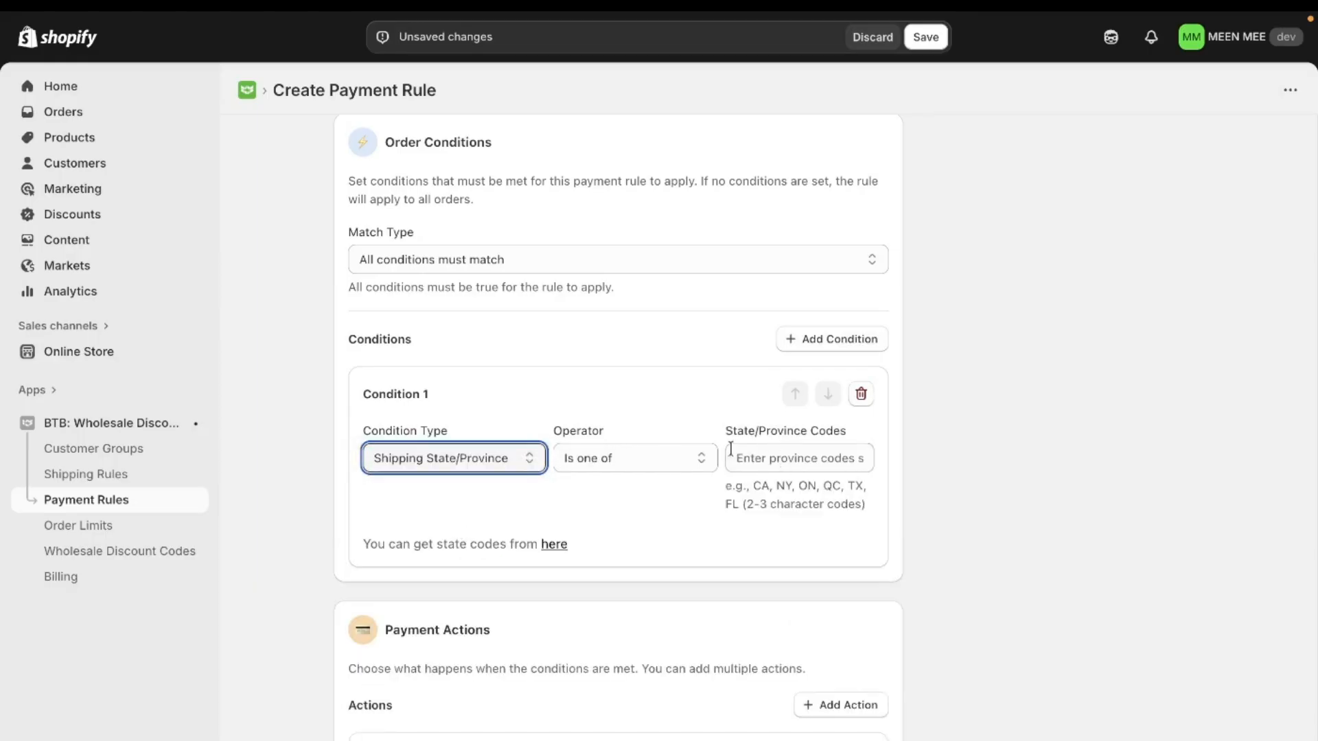
{"action": "left_click", "coordinate": [772, 460]}
{"action": "type", "text": "ON"}
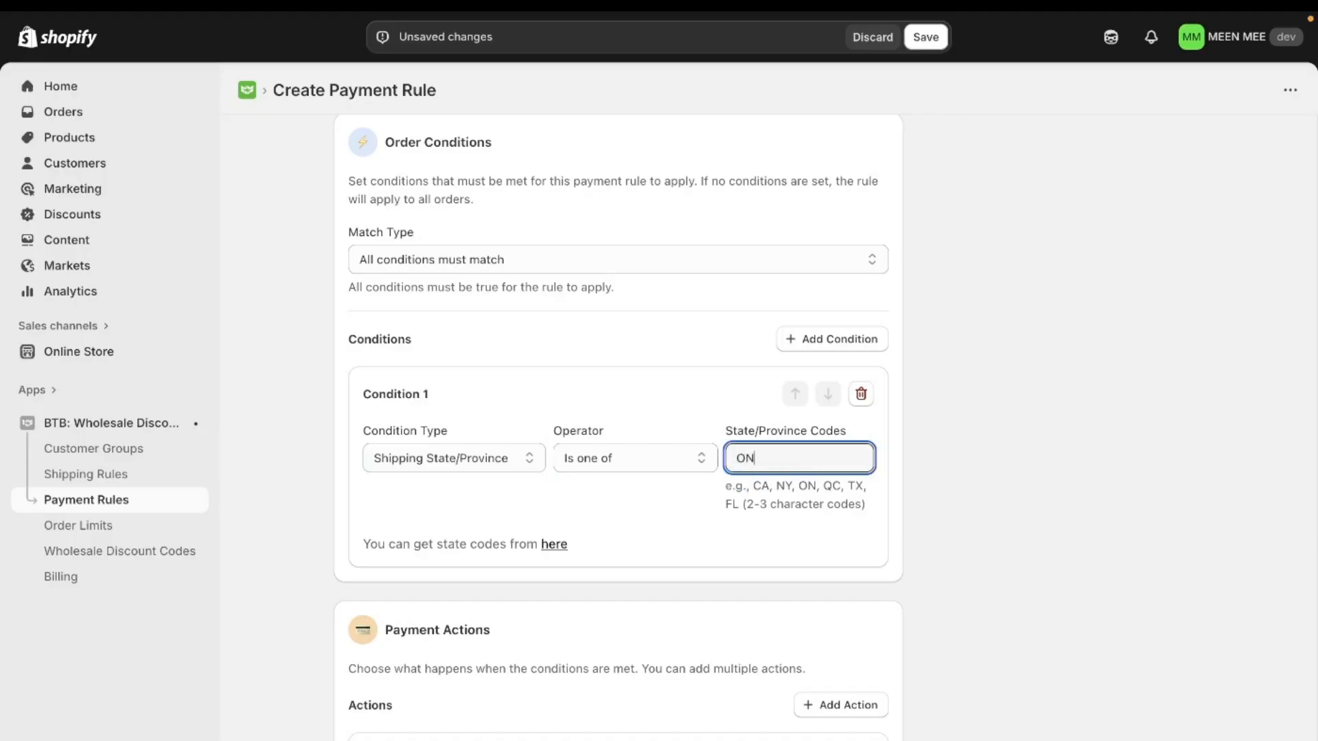
{"action": "left_click", "coordinate": [702, 397]}
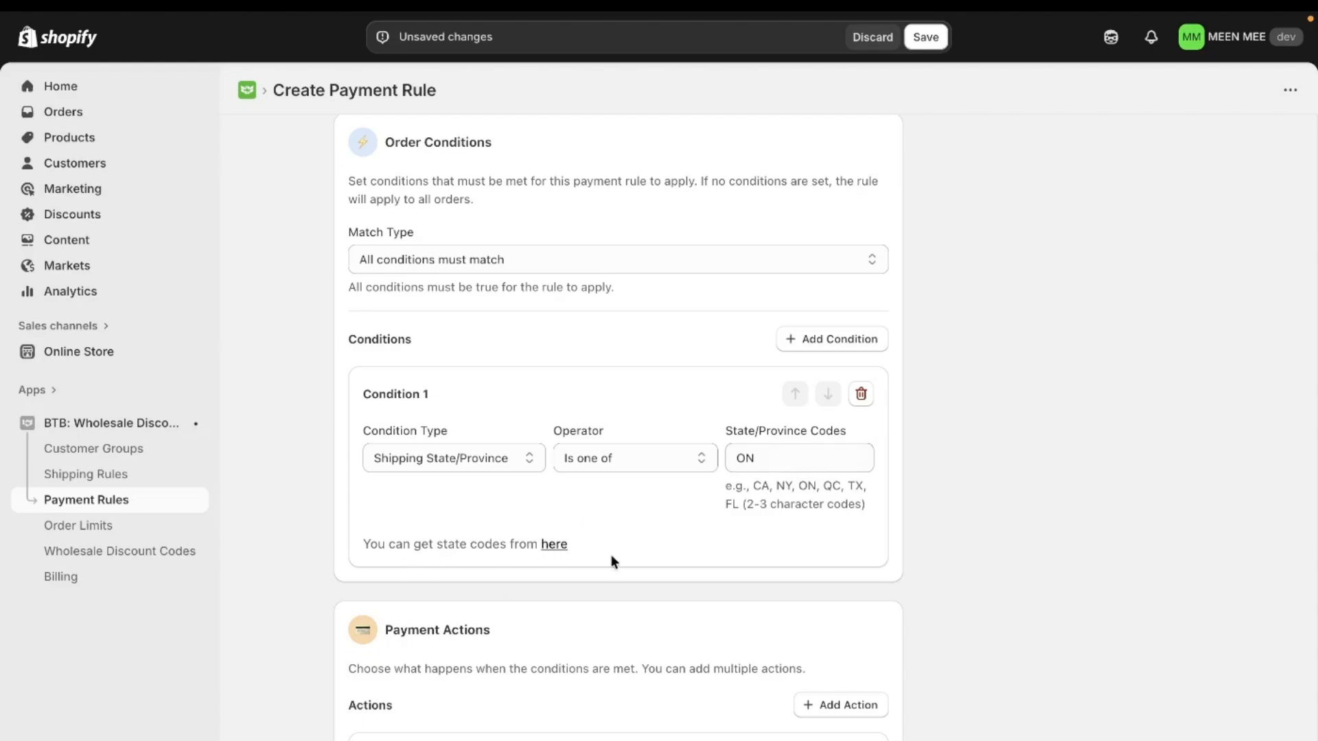
- Set Action 1 to Rename payment method and enter "Cash On Delivery (COD)" as the payment method it applies to
{"action": "scroll", "coordinate": [548, 556], "scroll_direction": "down", "scroll_amount": 1}
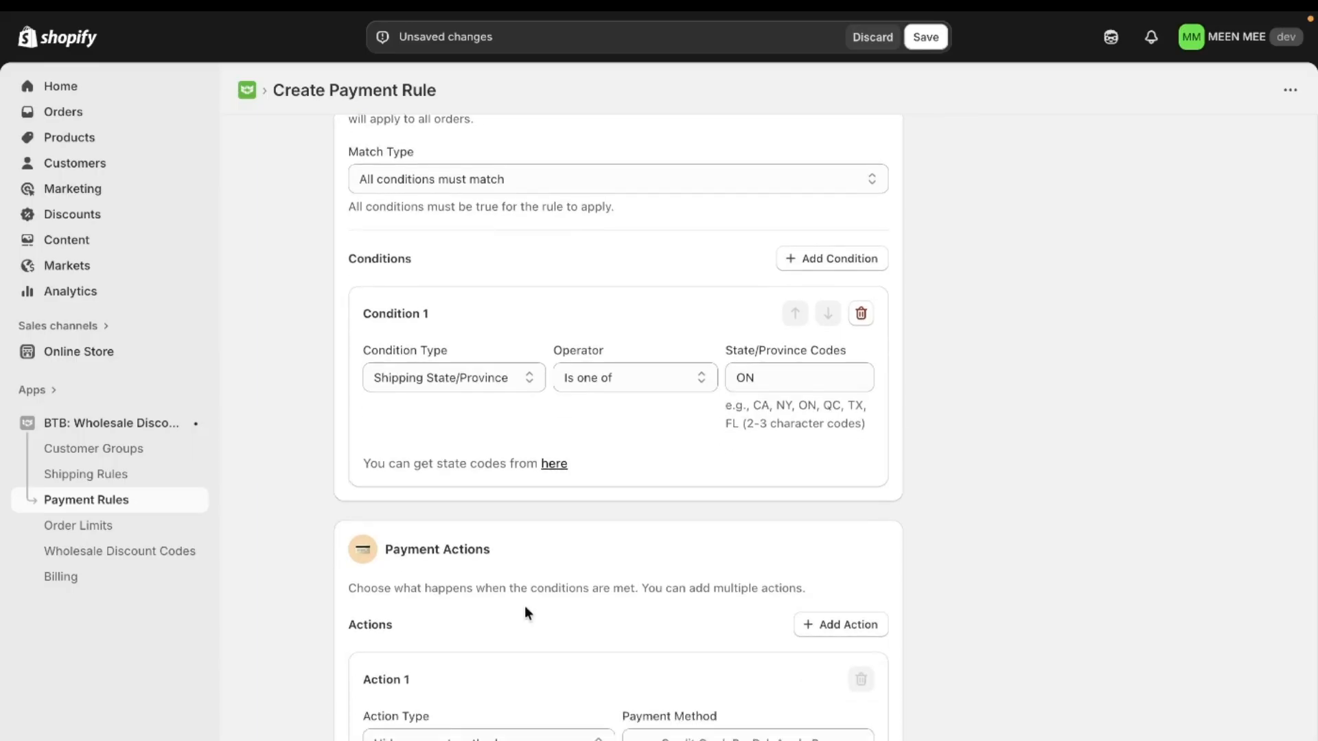
{"action": "left_click", "coordinate": [489, 736]}
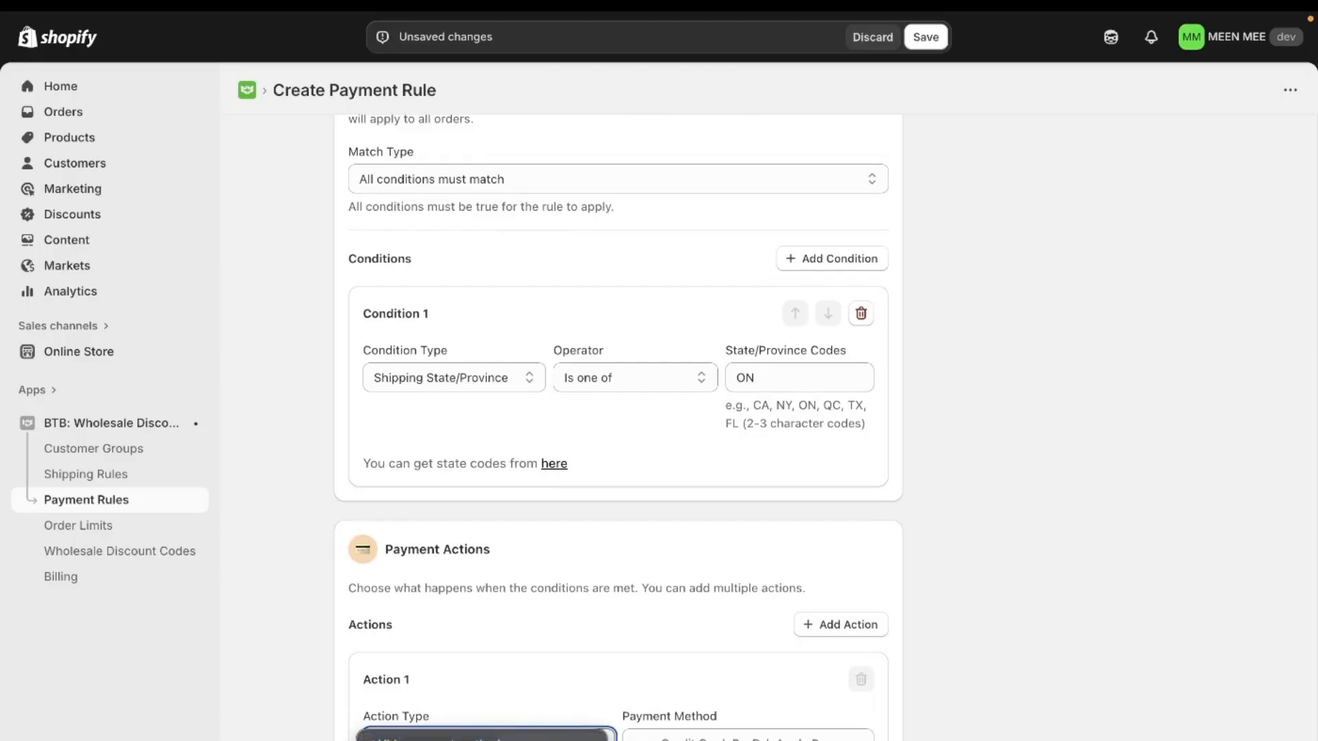
{"action": "left_click", "coordinate": [489, 740]}
{"action": "scroll", "coordinate": [703, 724], "scroll_direction": "down", "scroll_amount": 1}
{"action": "left_click", "coordinate": [699, 678]}
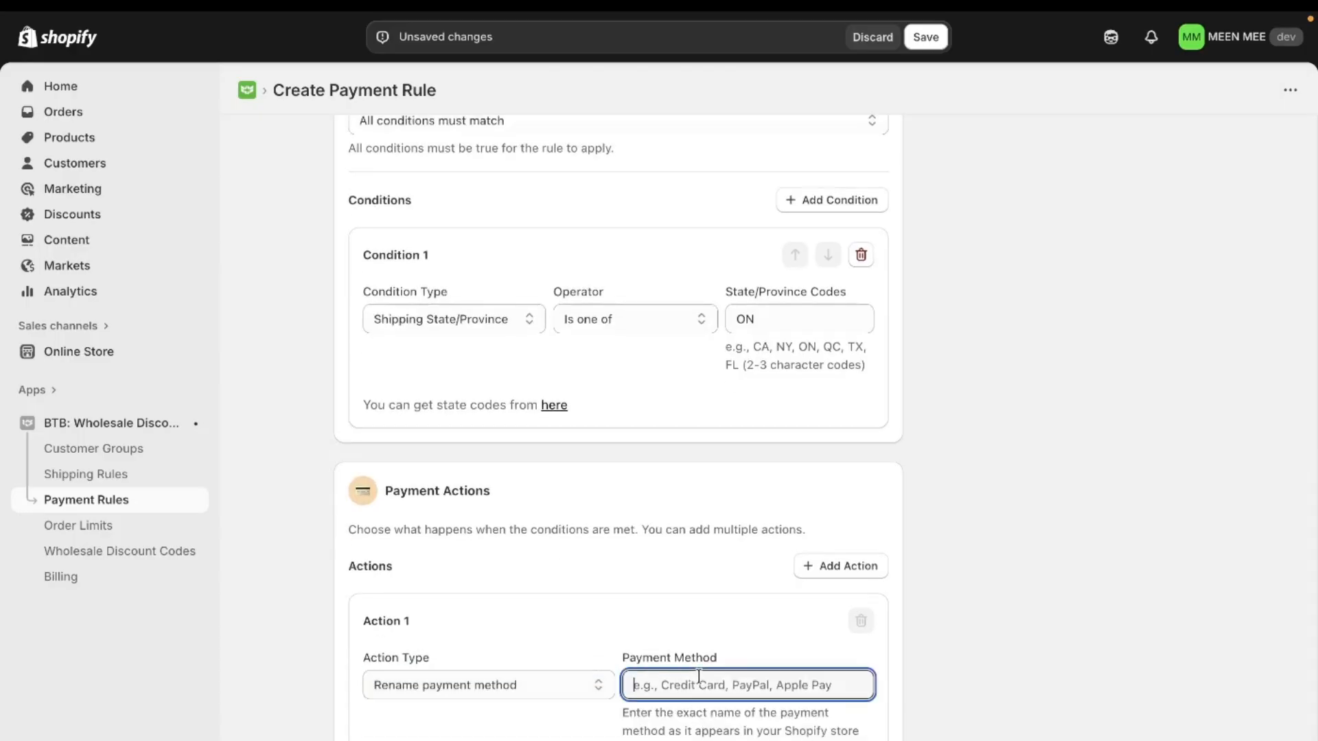
{"action": "type", "text": "C"}
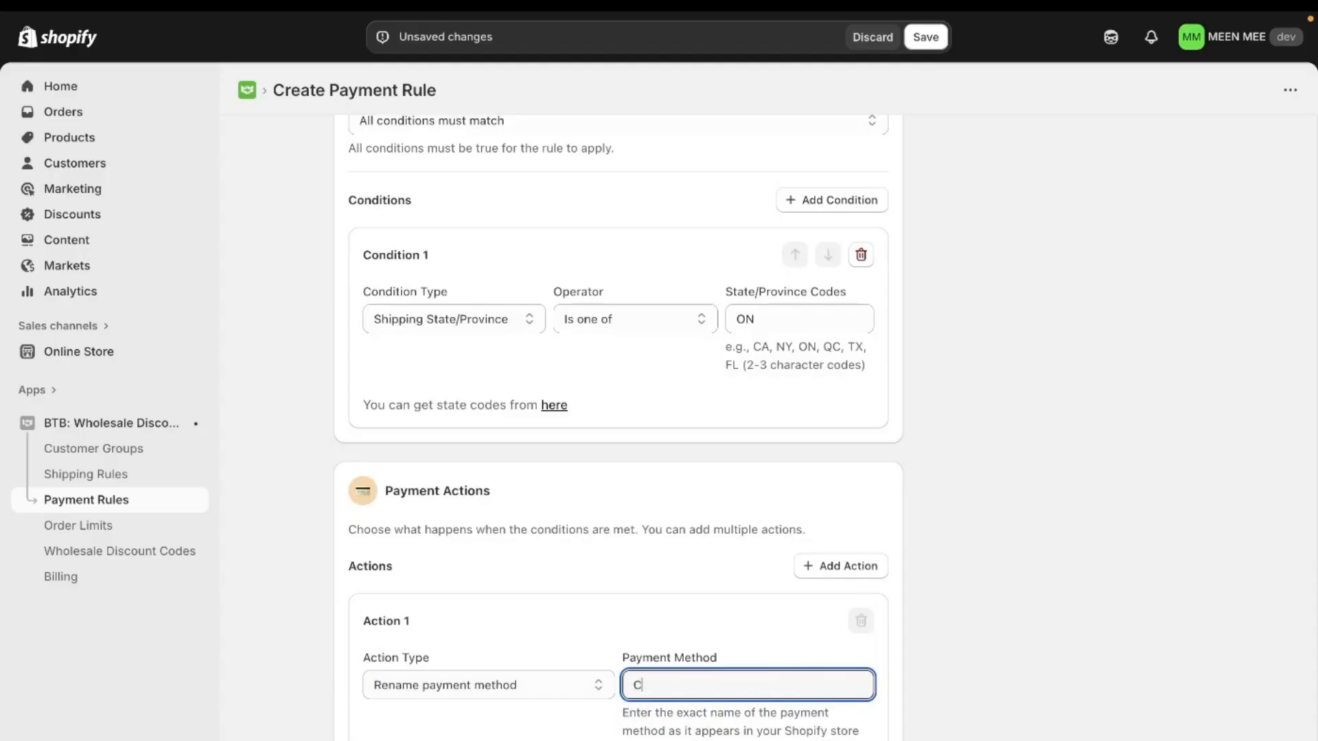
{"action": "type", "text": "ash On Delivery (COD)"}
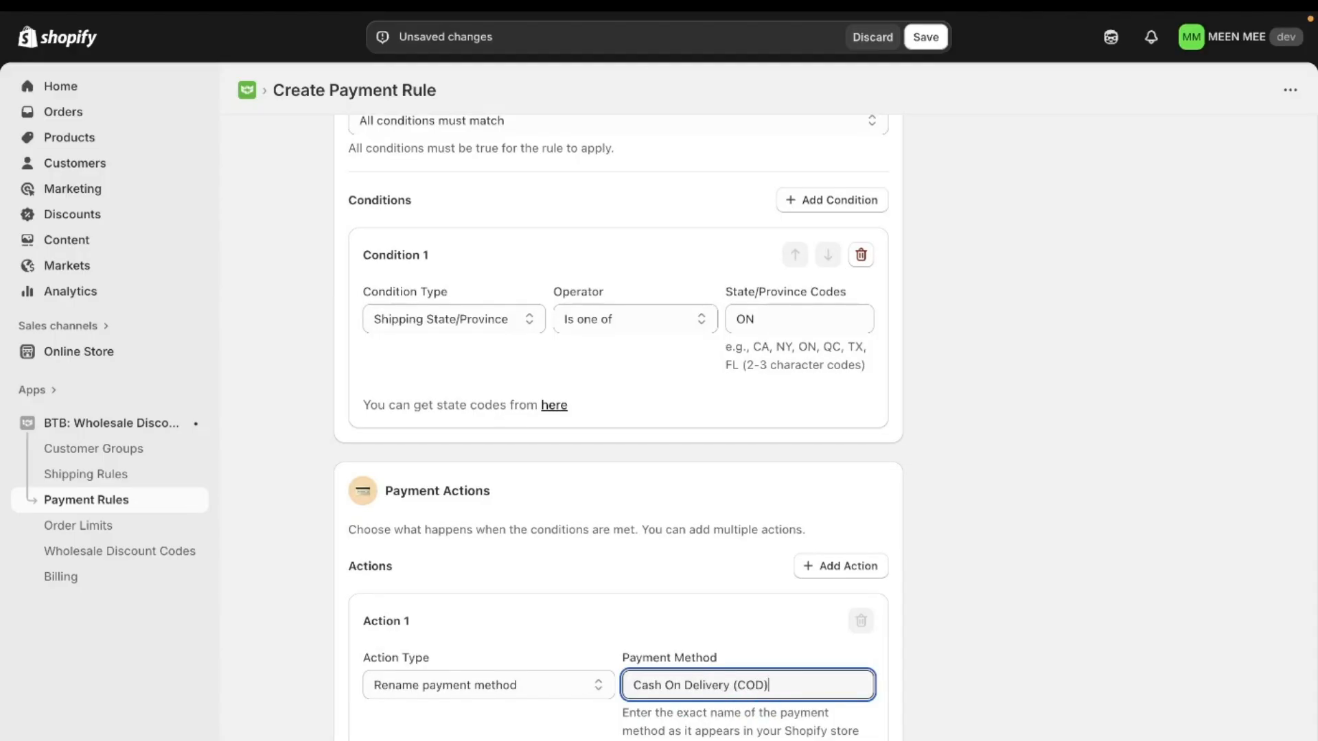
{"action": "left_click", "coordinate": [765, 706]}
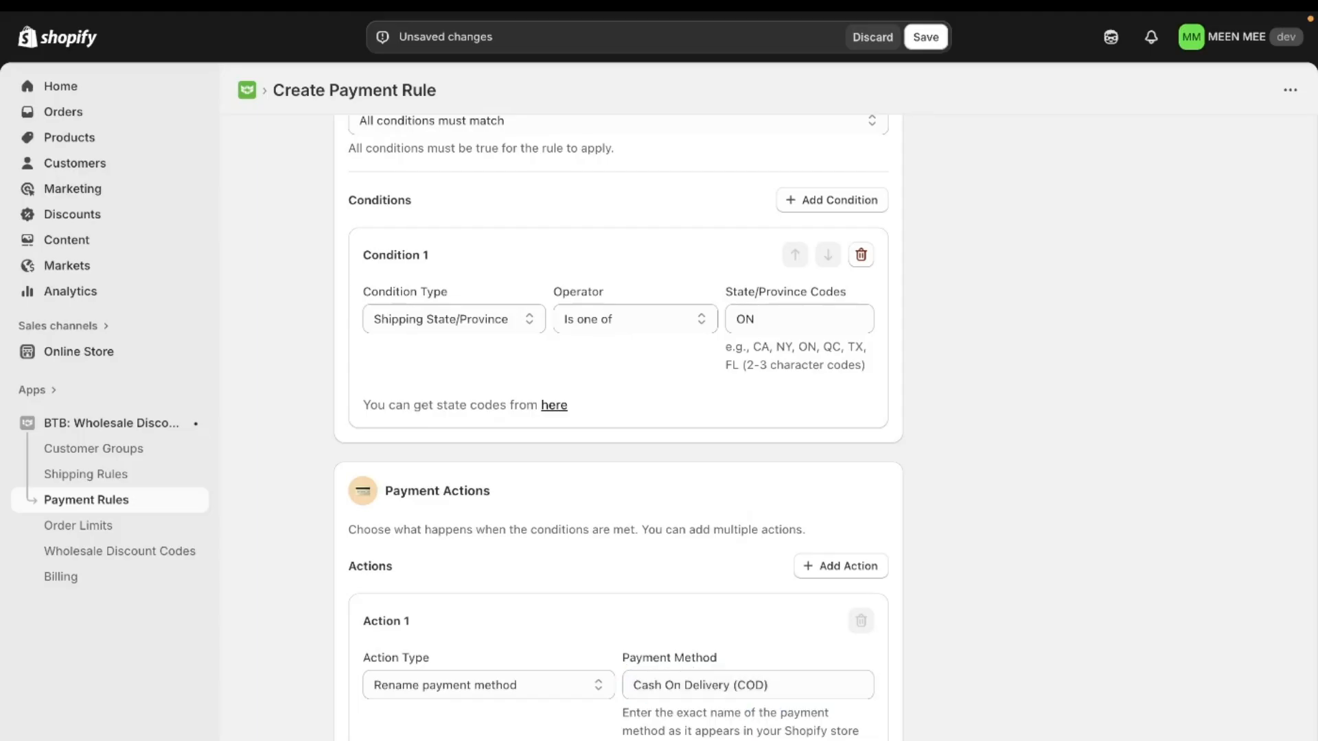
- Copy "Local COD (Ontario Only)" from the rule description and enter it as Action 1's new payment method name
{"action": "scroll", "coordinate": [764, 706], "scroll_direction": "up", "scroll_amount": 3}
{"action": "scroll", "coordinate": [620, 342], "scroll_direction": "up", "scroll_amount": 5}
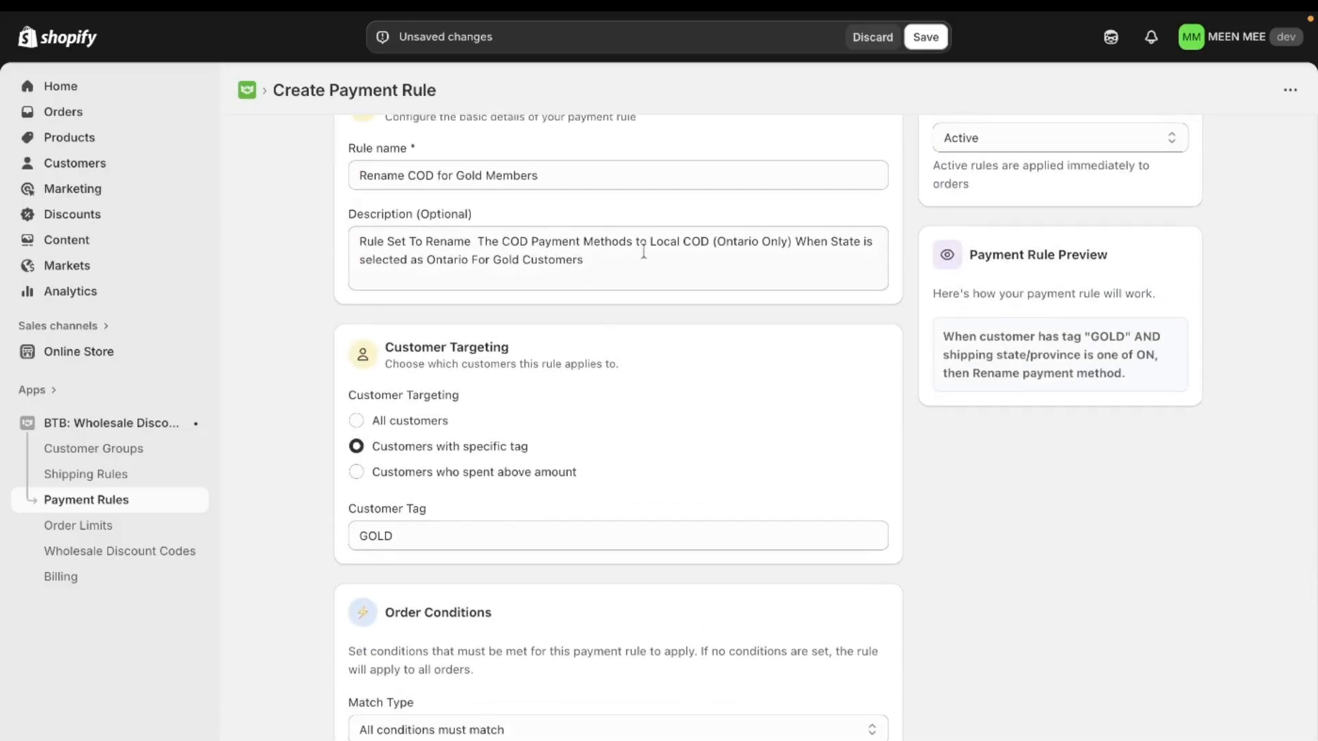
{"action": "left_click_drag", "start_coordinate": [648, 242], "coordinate": [791, 245]}
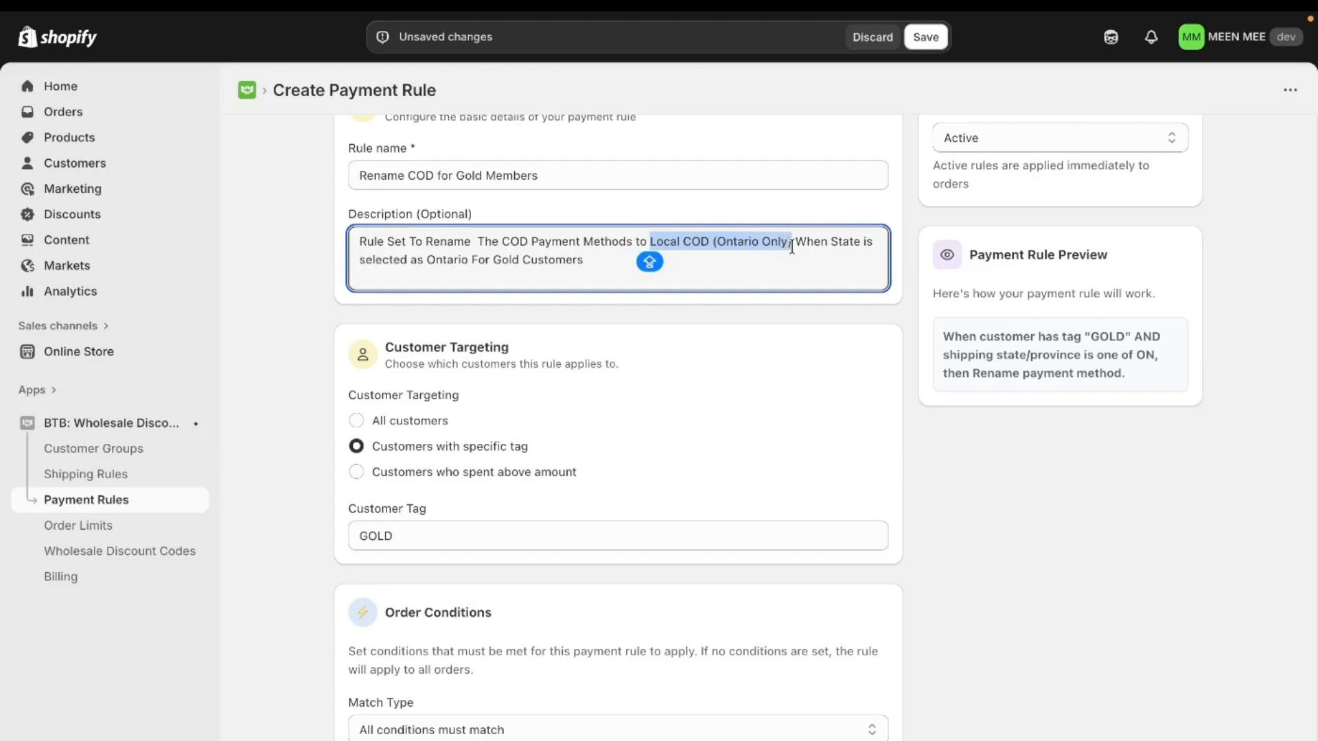
{"action": "scroll", "coordinate": [789, 244], "scroll_direction": "down", "scroll_amount": 8}
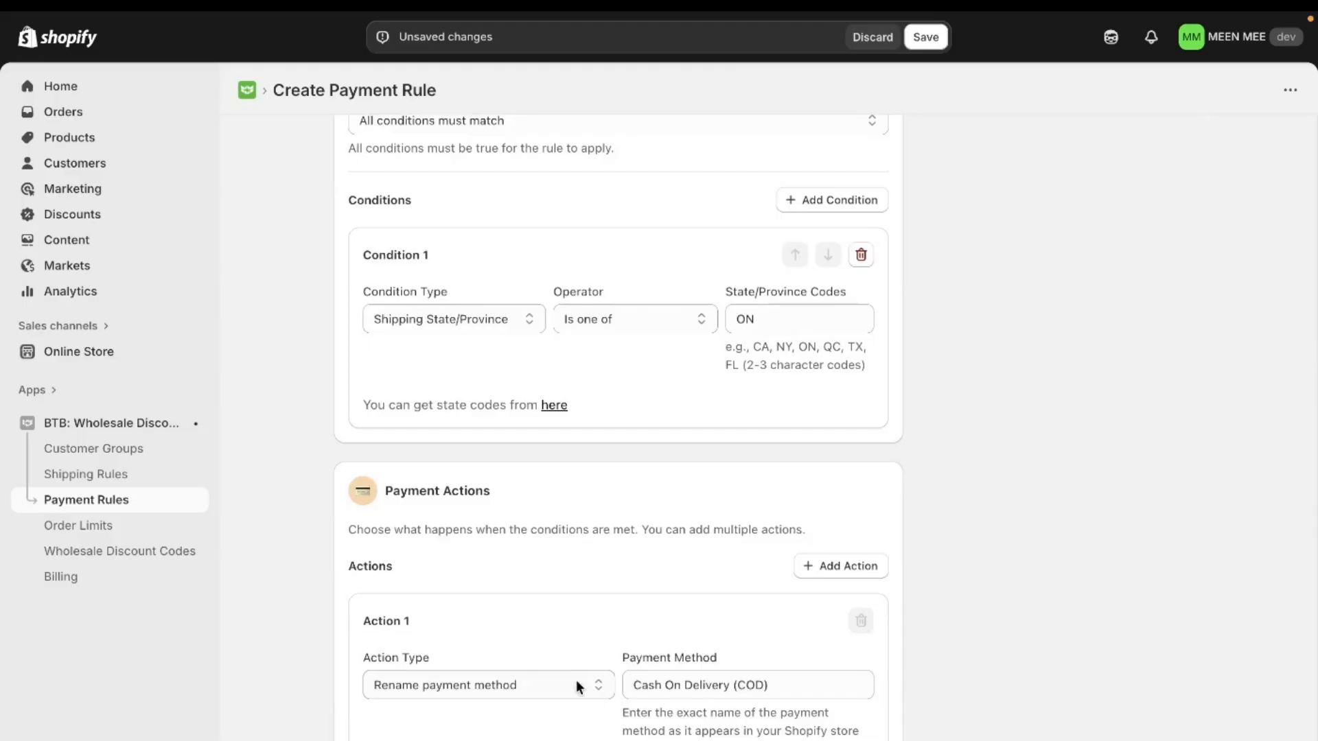
- Review the completed payment rule and its preview, and save the rule with the status Active
{"action": "scroll", "coordinate": [781, 414], "scroll_direction": "up", "scroll_amount": 7}
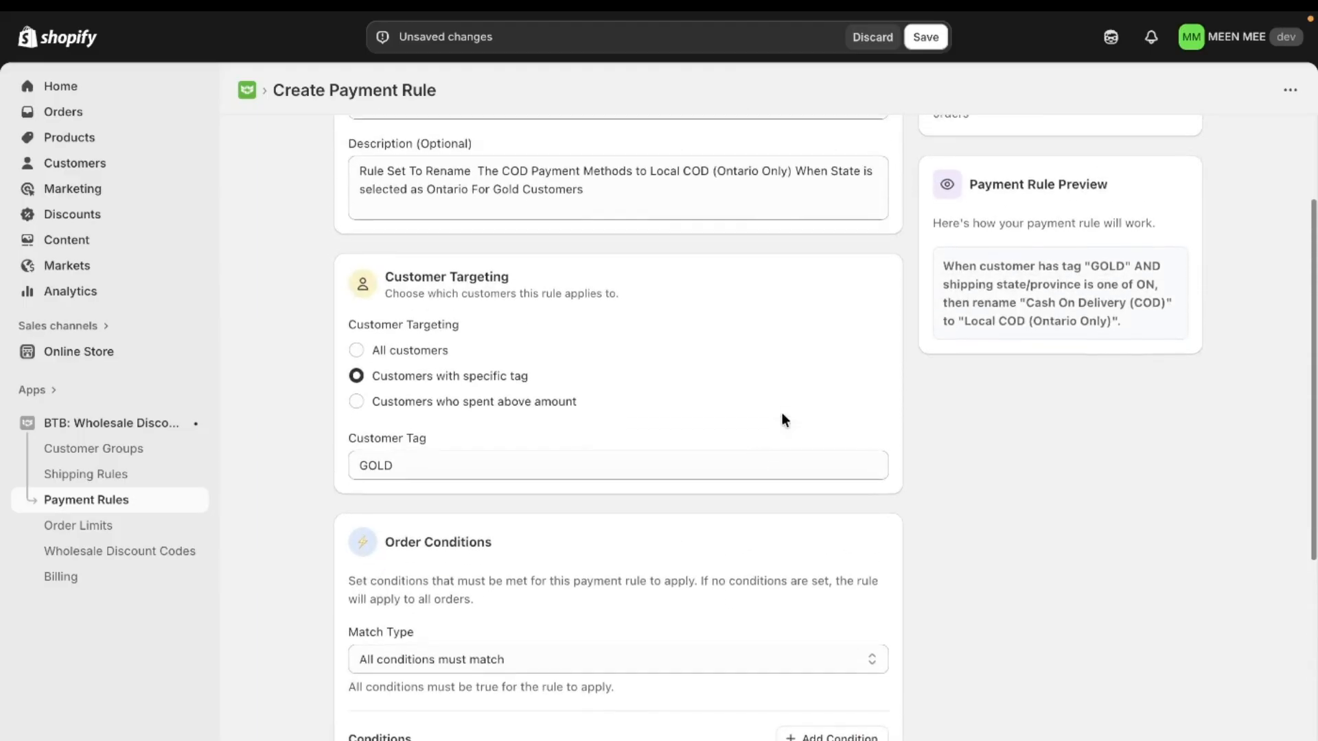
{"action": "scroll", "coordinate": [781, 413], "scroll_direction": "up", "scroll_amount": 2}
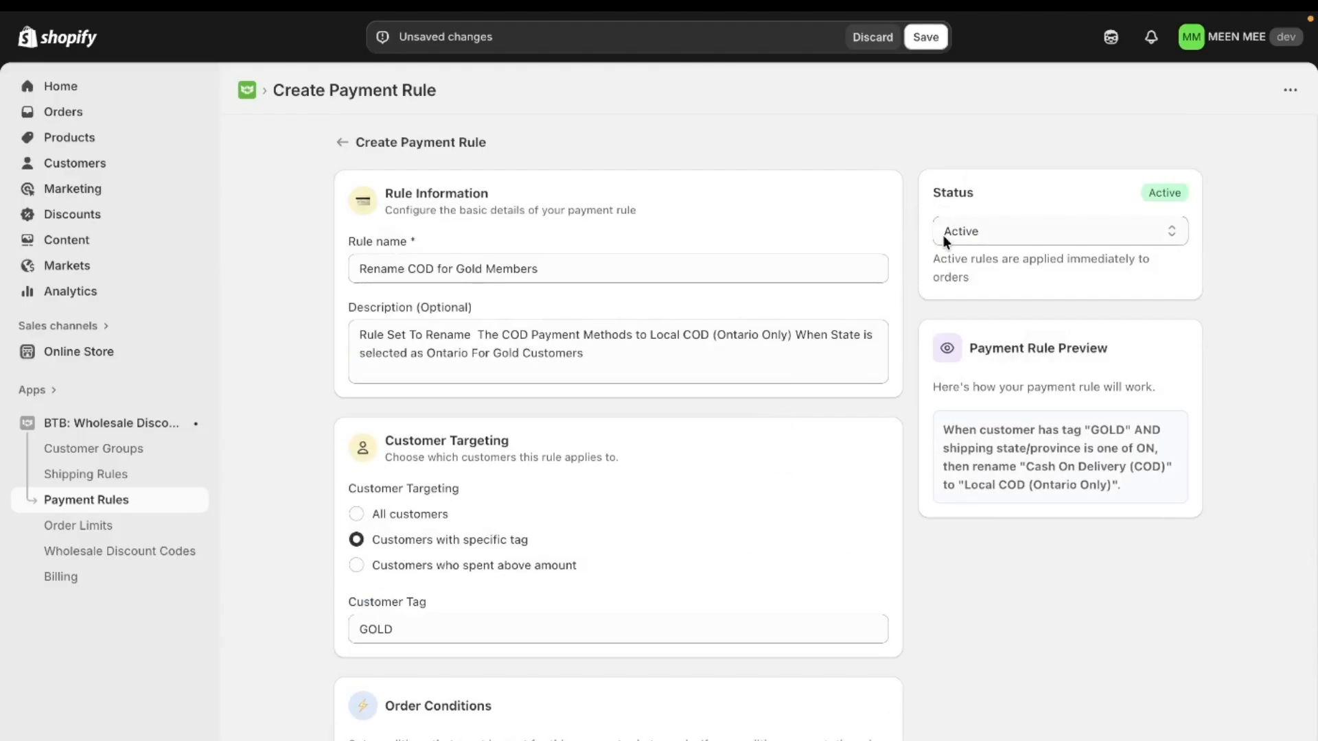
{"action": "left_click", "coordinate": [926, 39]}
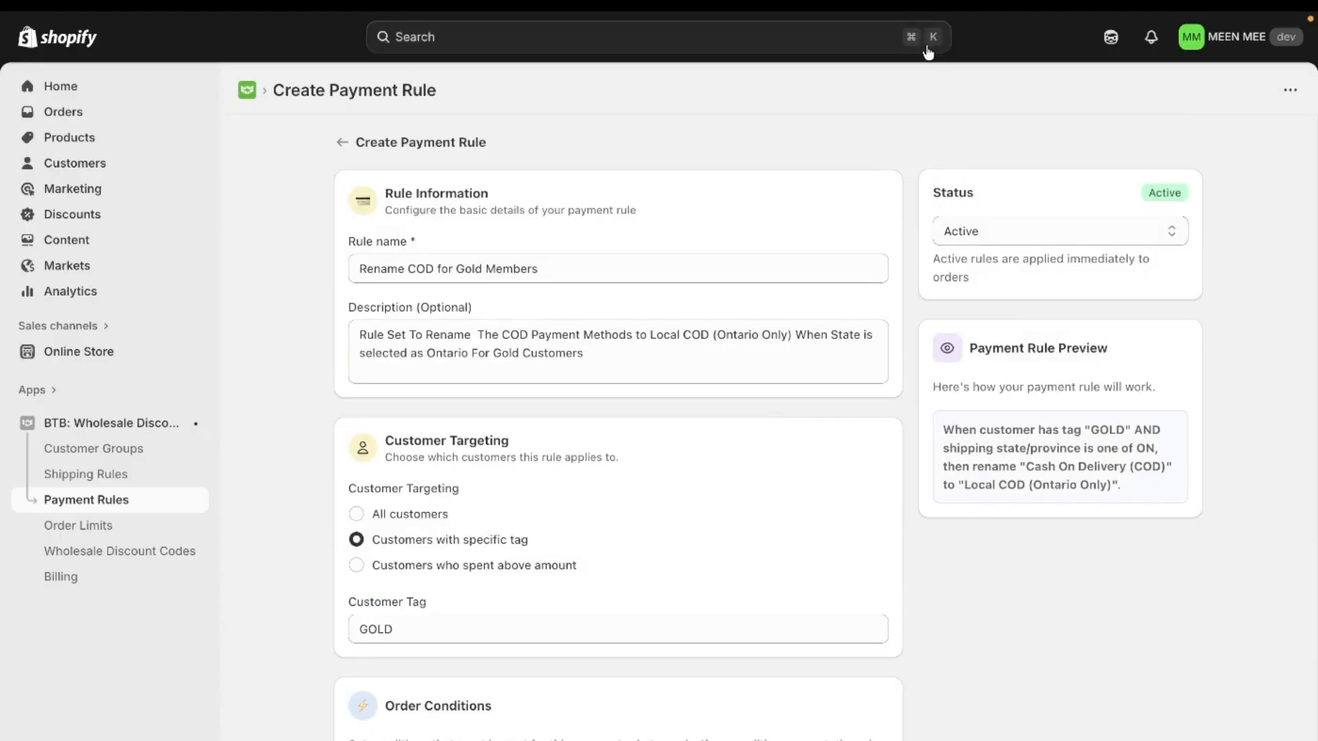
- Switch to the MEEN MEE storefront, open the cart with the Blossom bag and 1Tuck Tapered Pants, and proceed to checkout
{"action": "mouse_move", "coordinate": [2, 343]}
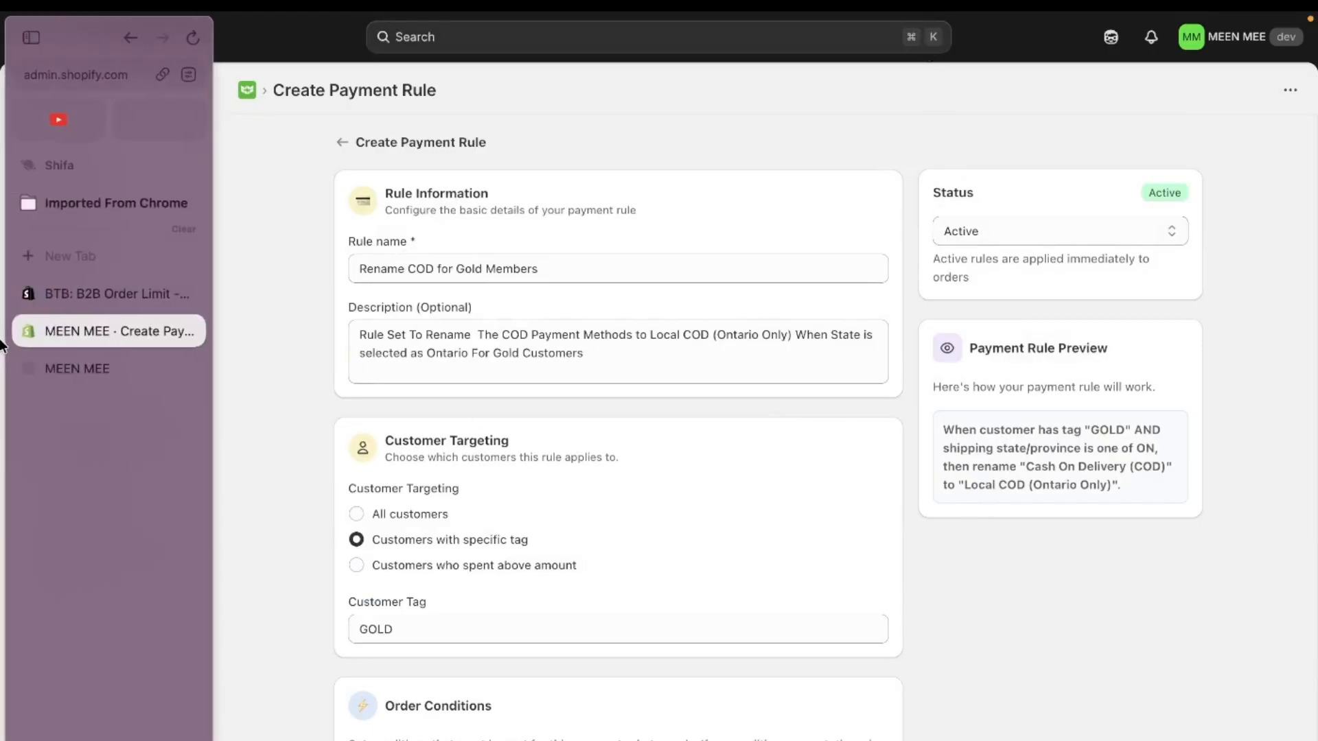
{"action": "left_click", "coordinate": [80, 364]}
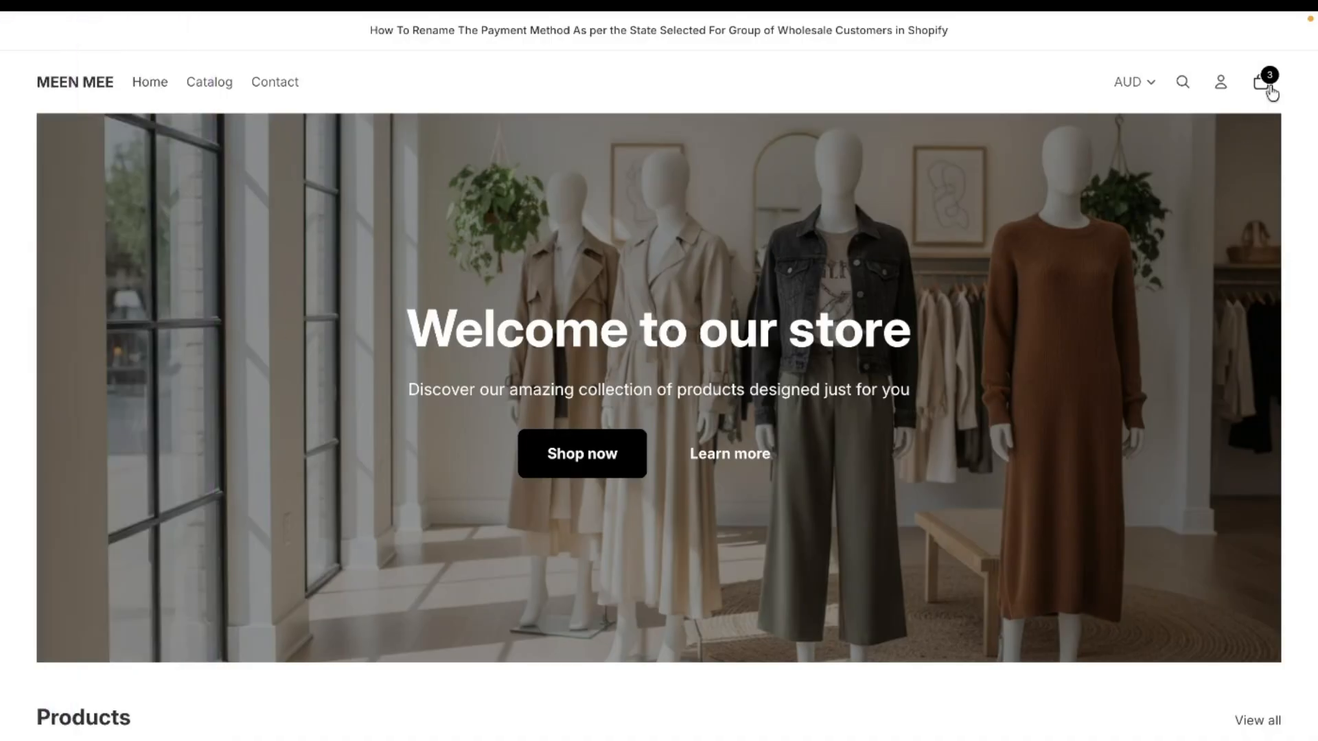
{"action": "left_click", "coordinate": [1269, 88]}
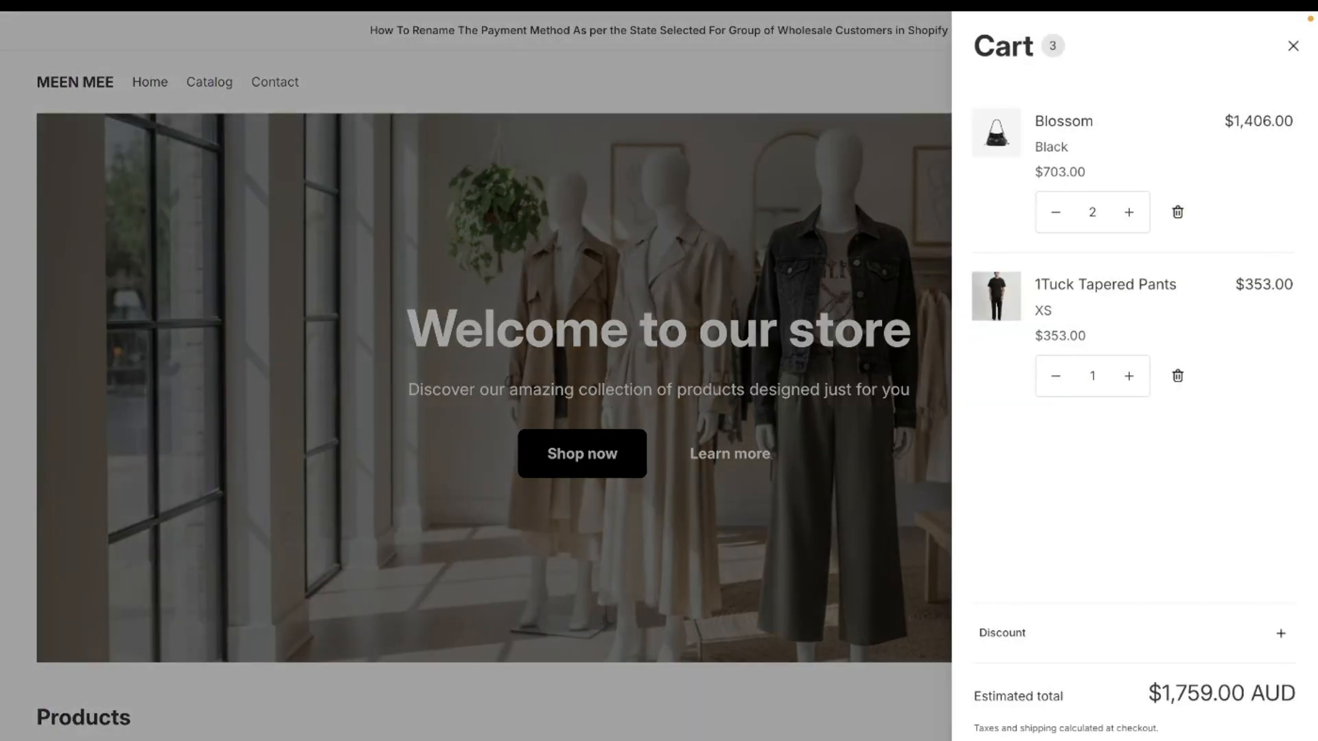
{"action": "left_click", "coordinate": [1134, 740]}
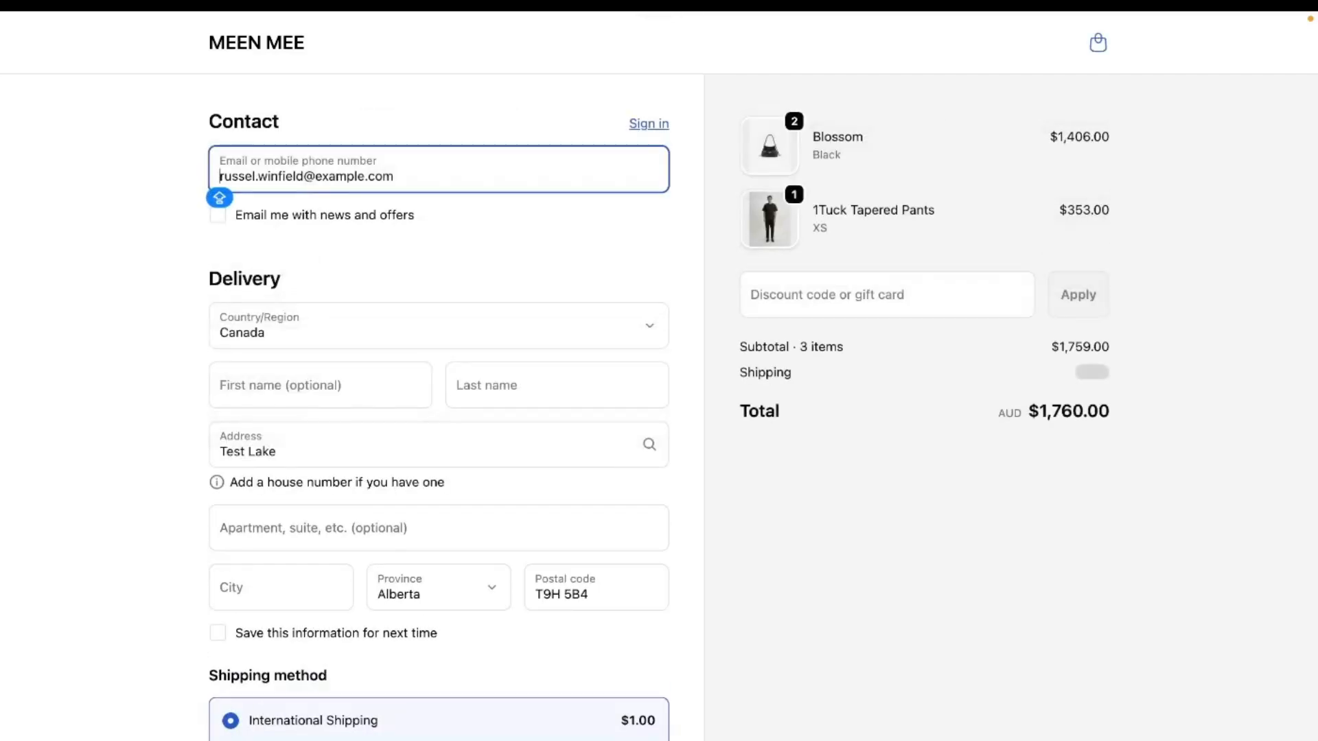
- Check the contact email, the Alberta delivery province and the name of the cash on delivery payment method at checkout
{"action": "scroll", "coordinate": [512, 577], "scroll_direction": "down", "scroll_amount": 1}
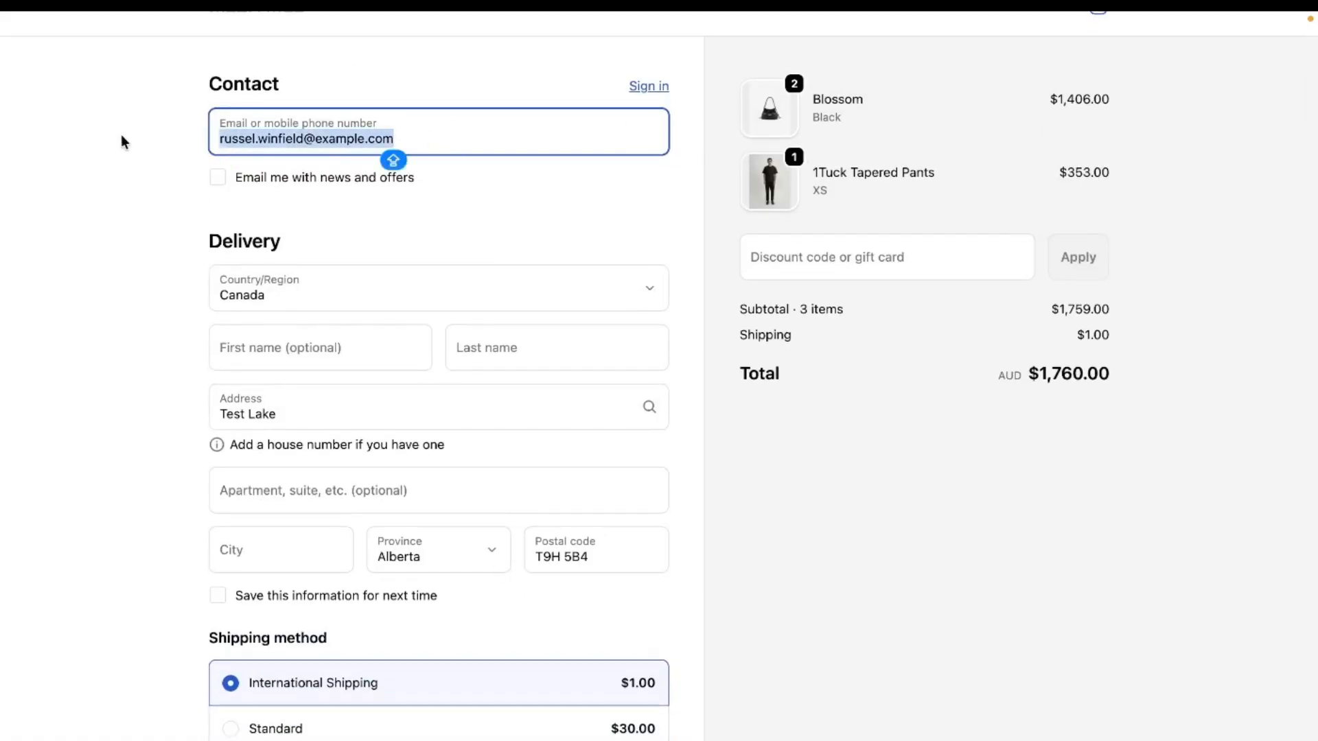
{"action": "scroll", "coordinate": [445, 382], "scroll_direction": "down", "scroll_amount": 3}
{"action": "scroll", "coordinate": [445, 383], "scroll_direction": "down", "scroll_amount": 2}
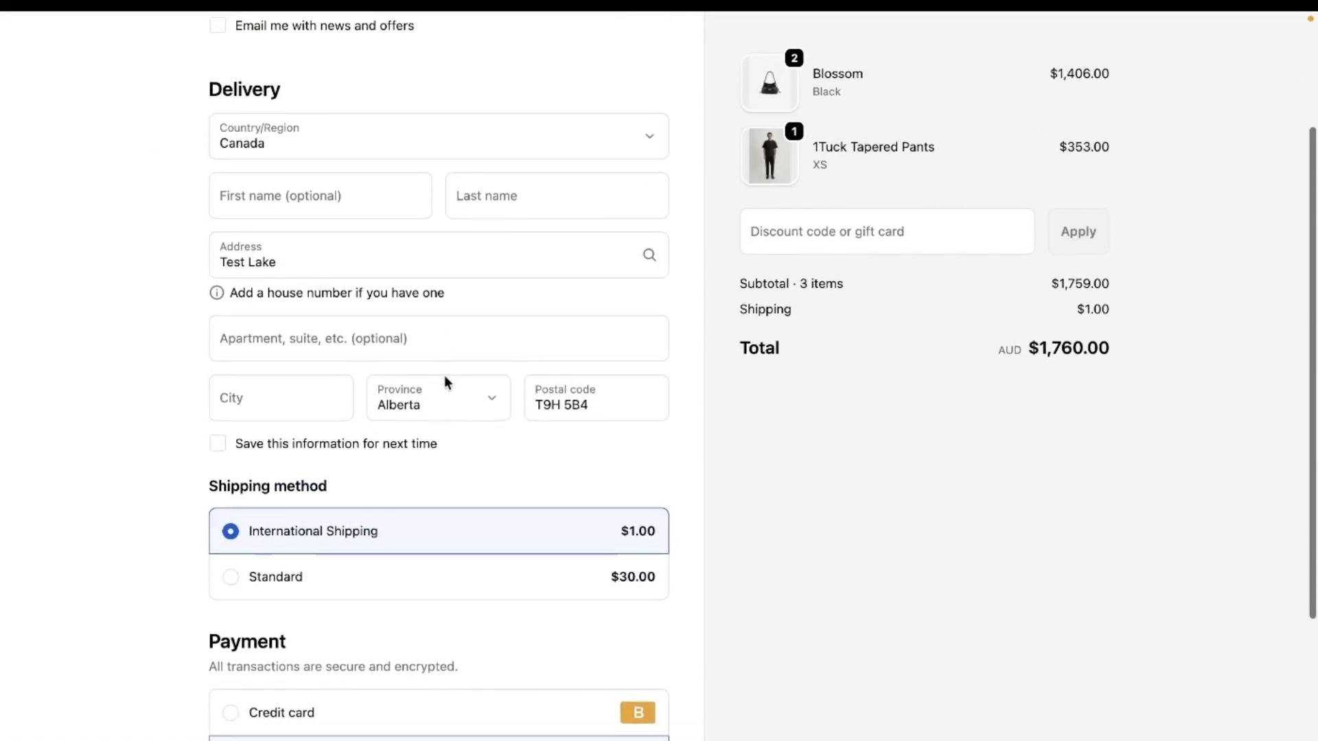
{"action": "left_click", "coordinate": [441, 395]}
{"action": "left_click", "coordinate": [440, 399]}
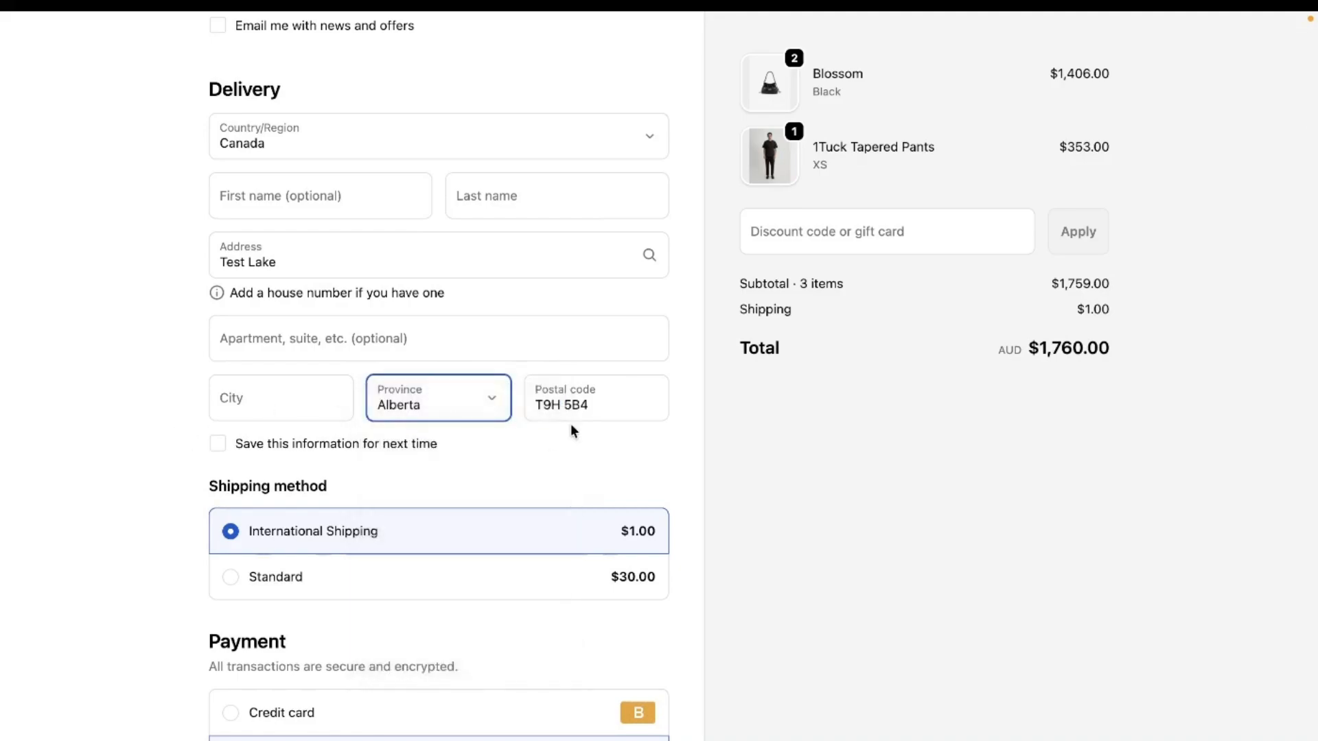
{"action": "scroll", "coordinate": [571, 427], "scroll_direction": "down", "scroll_amount": 5}
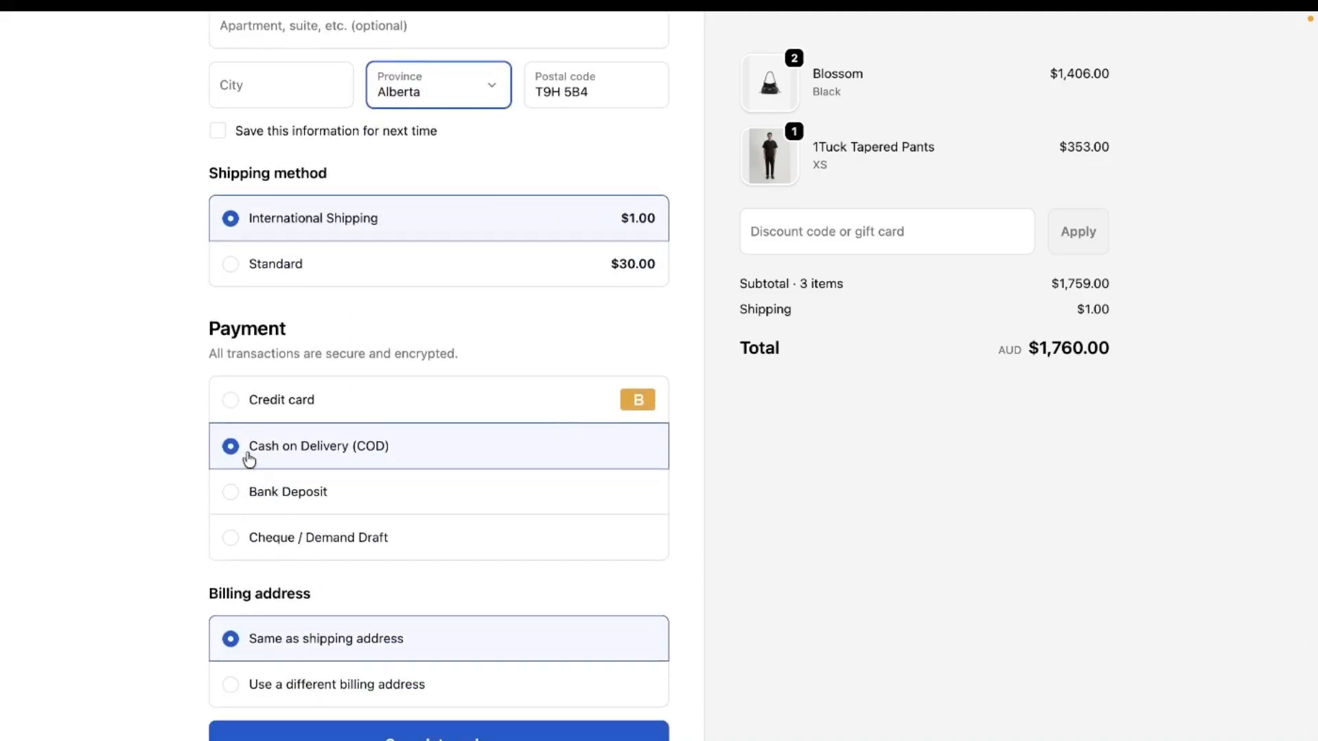
{"action": "left_click_drag", "start_coordinate": [253, 455], "coordinate": [406, 449]}
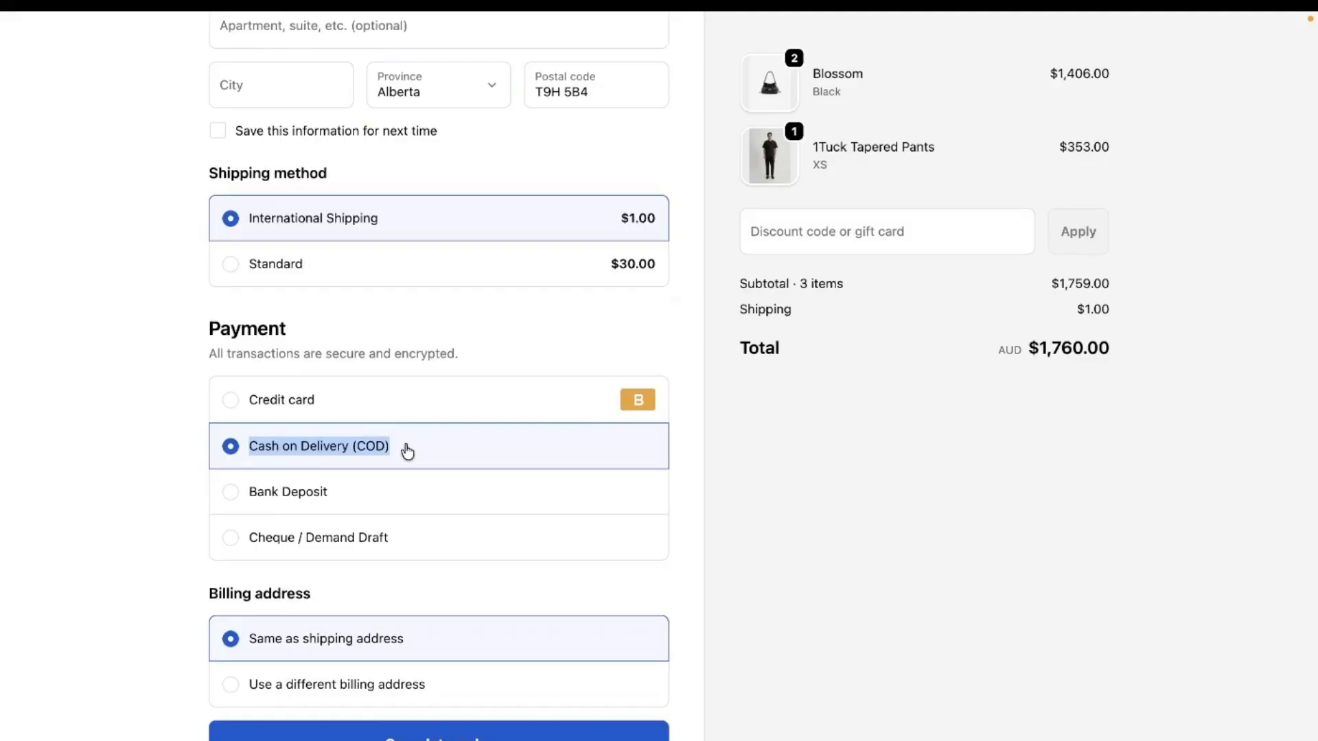
- Replace the delivery address by searching for "TEST" and choosing the suggested location in Vaughan, Ontario
{"action": "scroll", "coordinate": [407, 451], "scroll_direction": "up", "scroll_amount": 8}
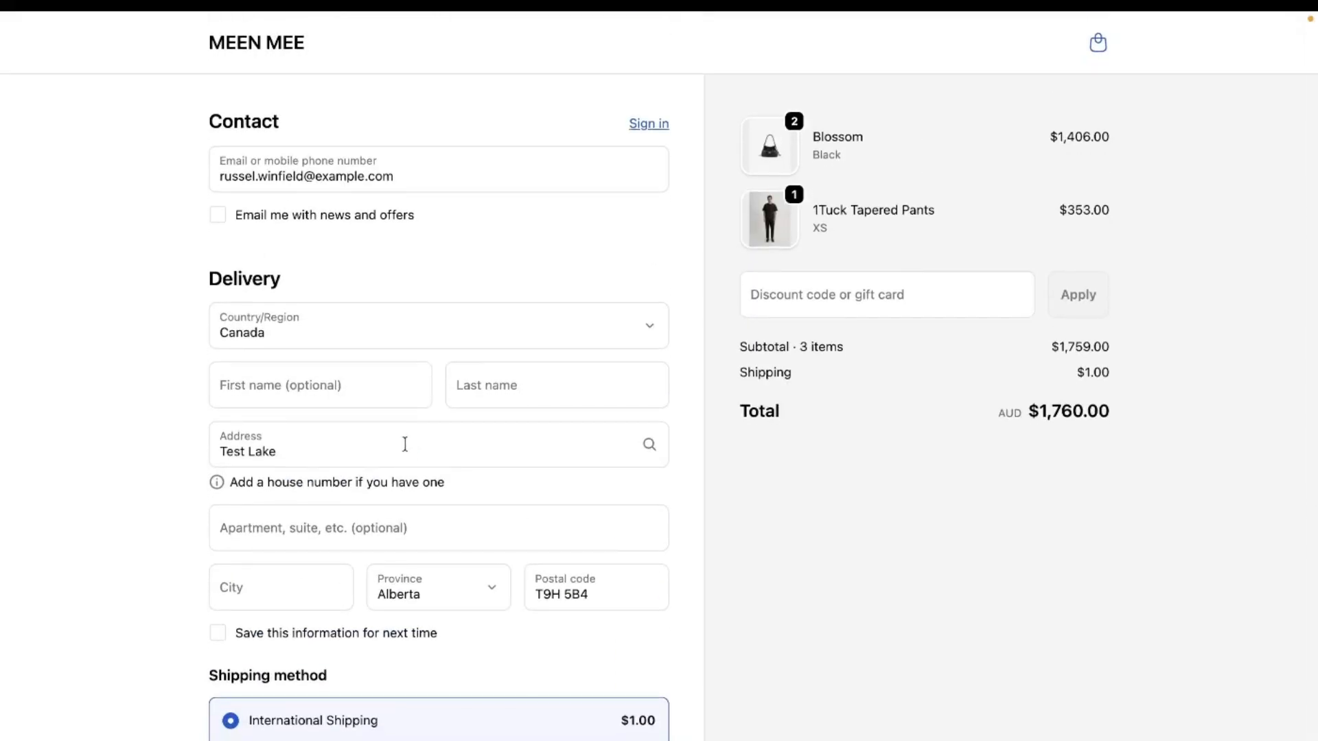
{"action": "left_click", "coordinate": [302, 451]}
{"action": "left_click_drag", "start_coordinate": [303, 451], "coordinate": [145, 432]}
{"action": "type", "text": "T"}
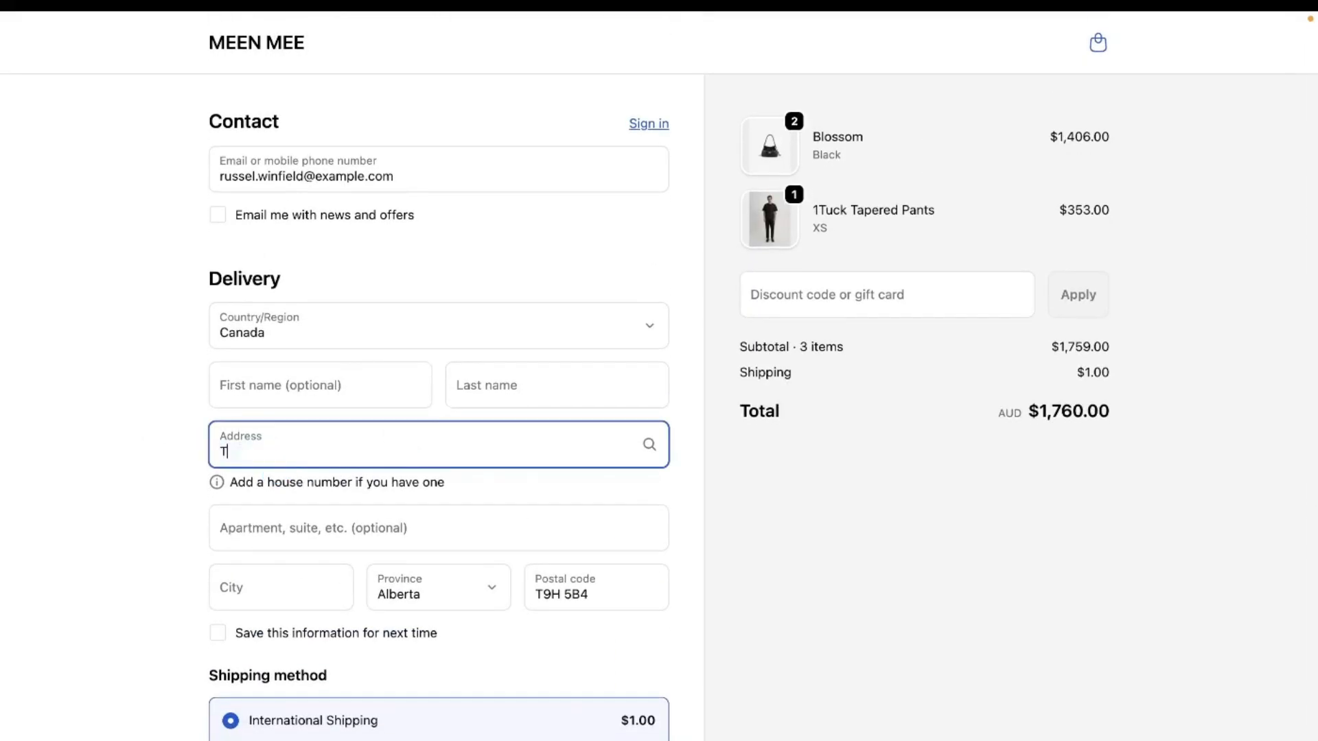
{"action": "type", "text": "EST"}
{"action": "key", "text": "Caps_Lock"}
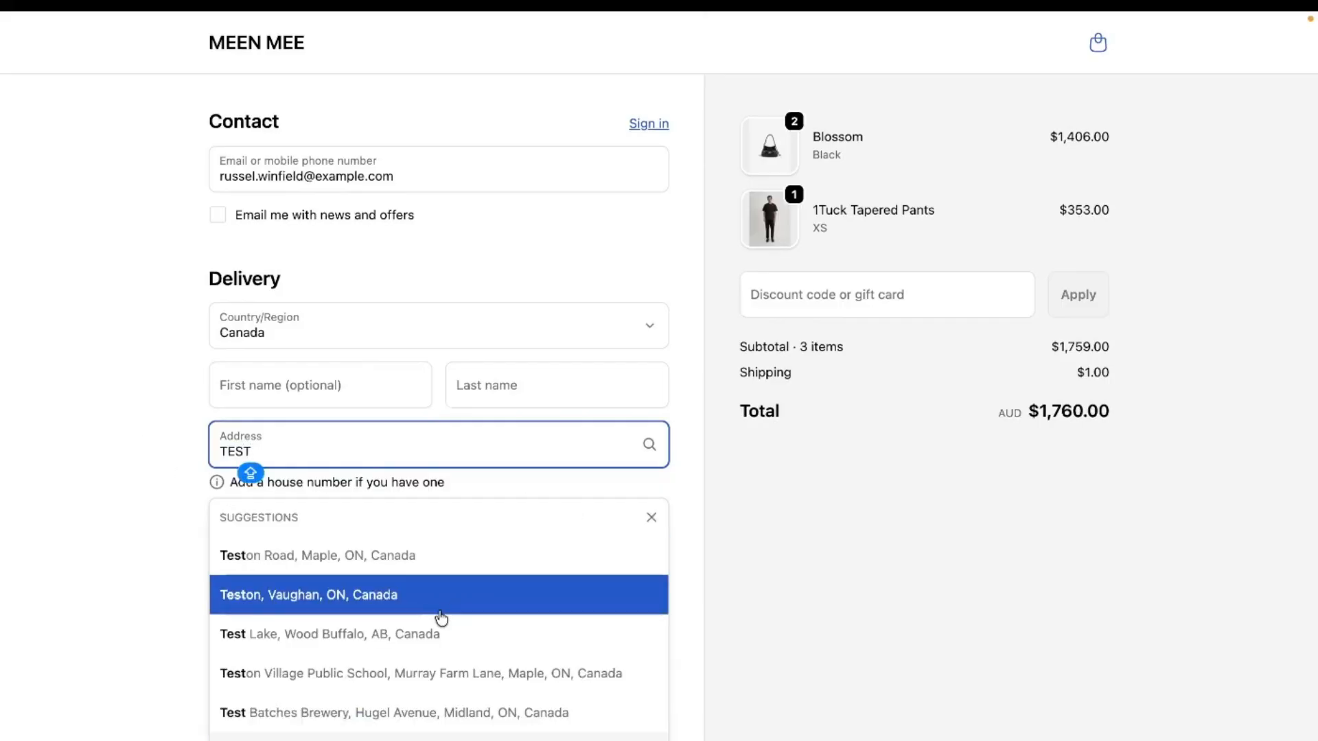
{"action": "left_click", "coordinate": [440, 613]}
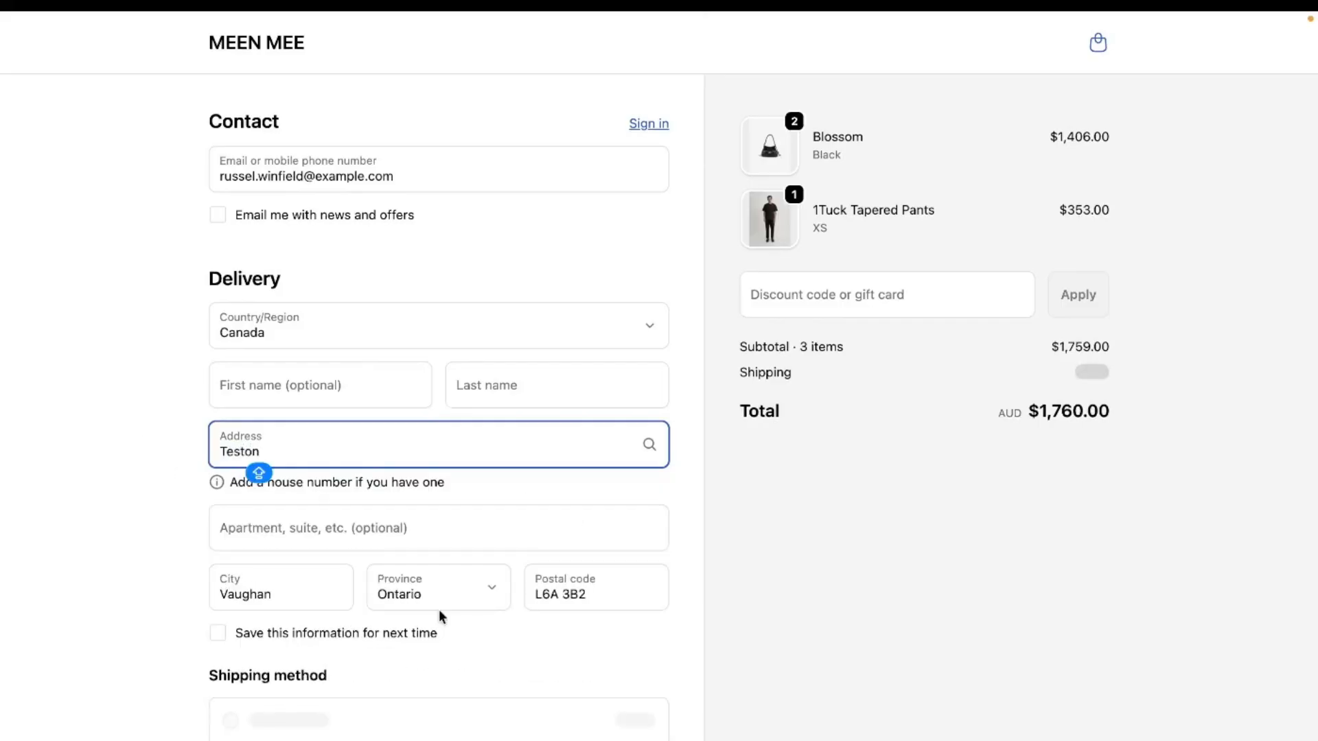
- Check the name of the cash on delivery payment method for the current contact email with the Ontario address
{"action": "scroll", "coordinate": [439, 610], "scroll_direction": "down", "scroll_amount": 1}
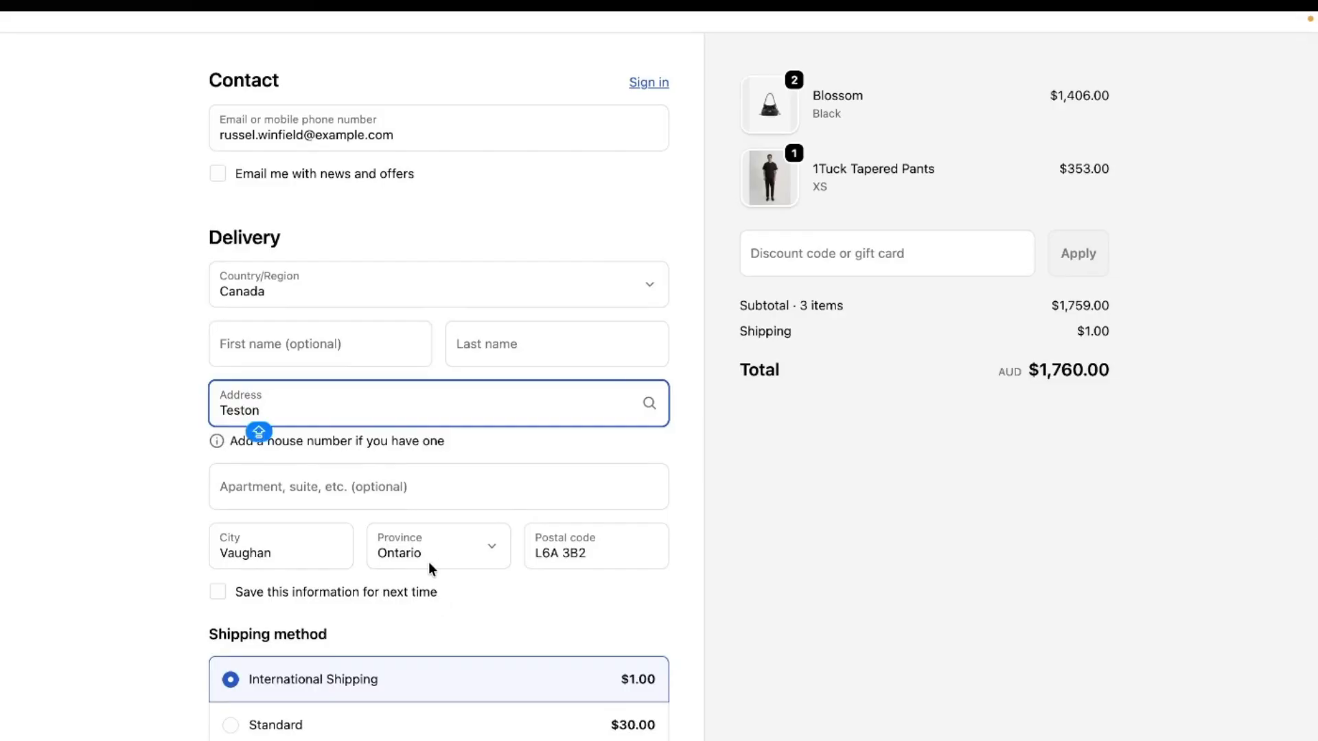
{"action": "left_click_drag", "start_coordinate": [412, 132], "coordinate": [203, 138]}
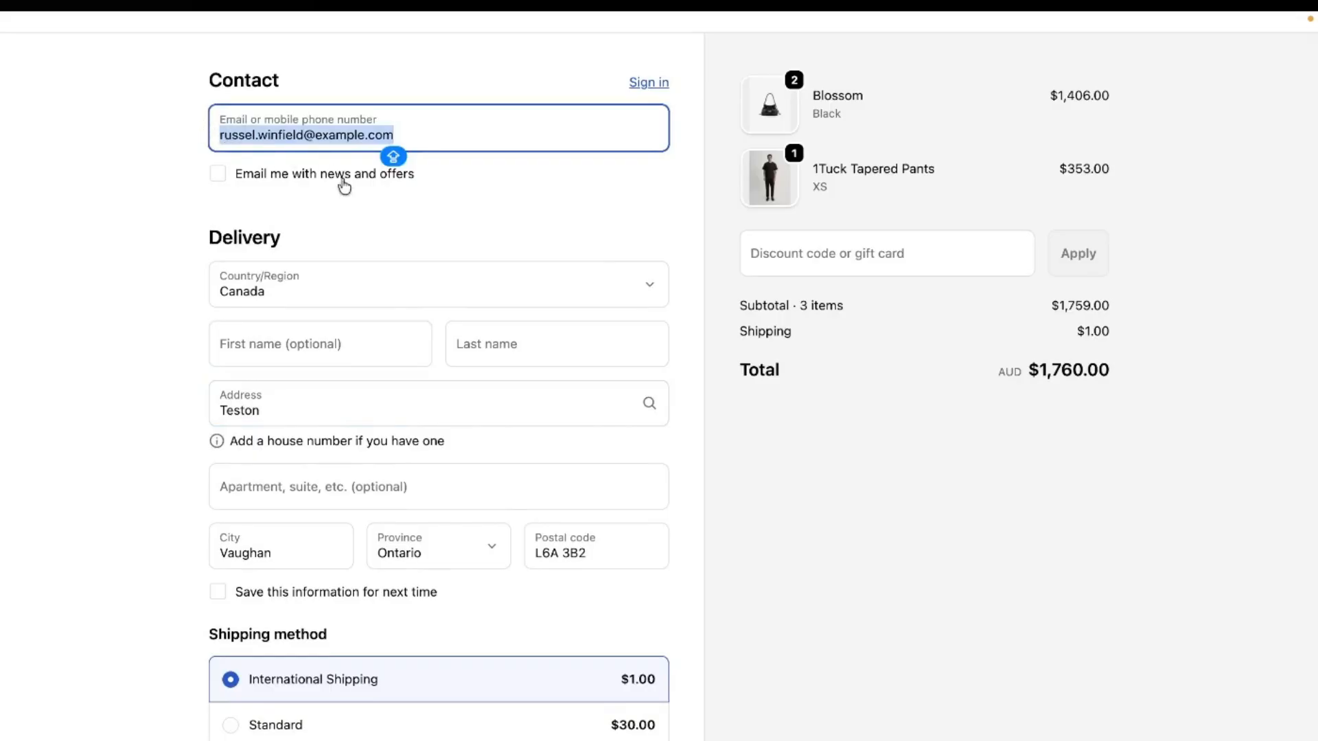
{"action": "scroll", "coordinate": [393, 269], "scroll_direction": "down", "scroll_amount": 2}
{"action": "scroll", "coordinate": [393, 268], "scroll_direction": "down", "scroll_amount": 5}
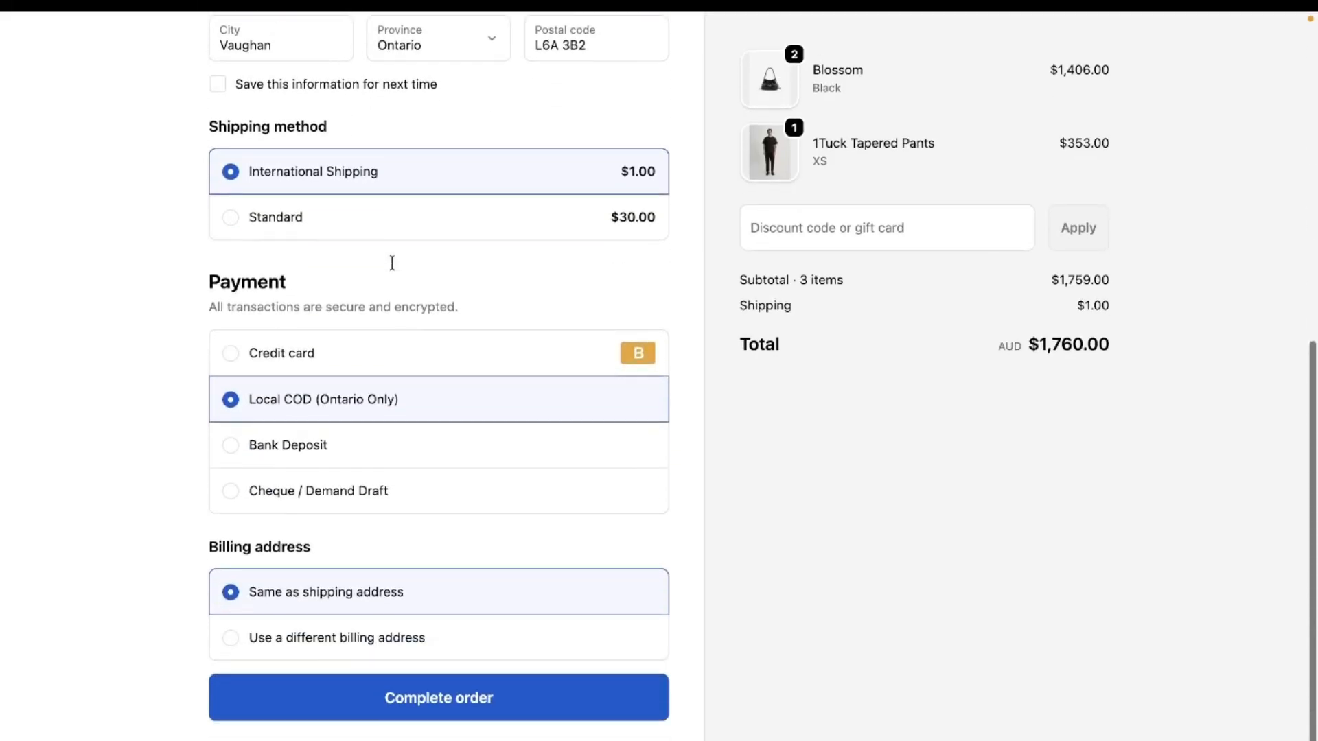
{"action": "left_click_drag", "start_coordinate": [249, 411], "coordinate": [435, 412]}
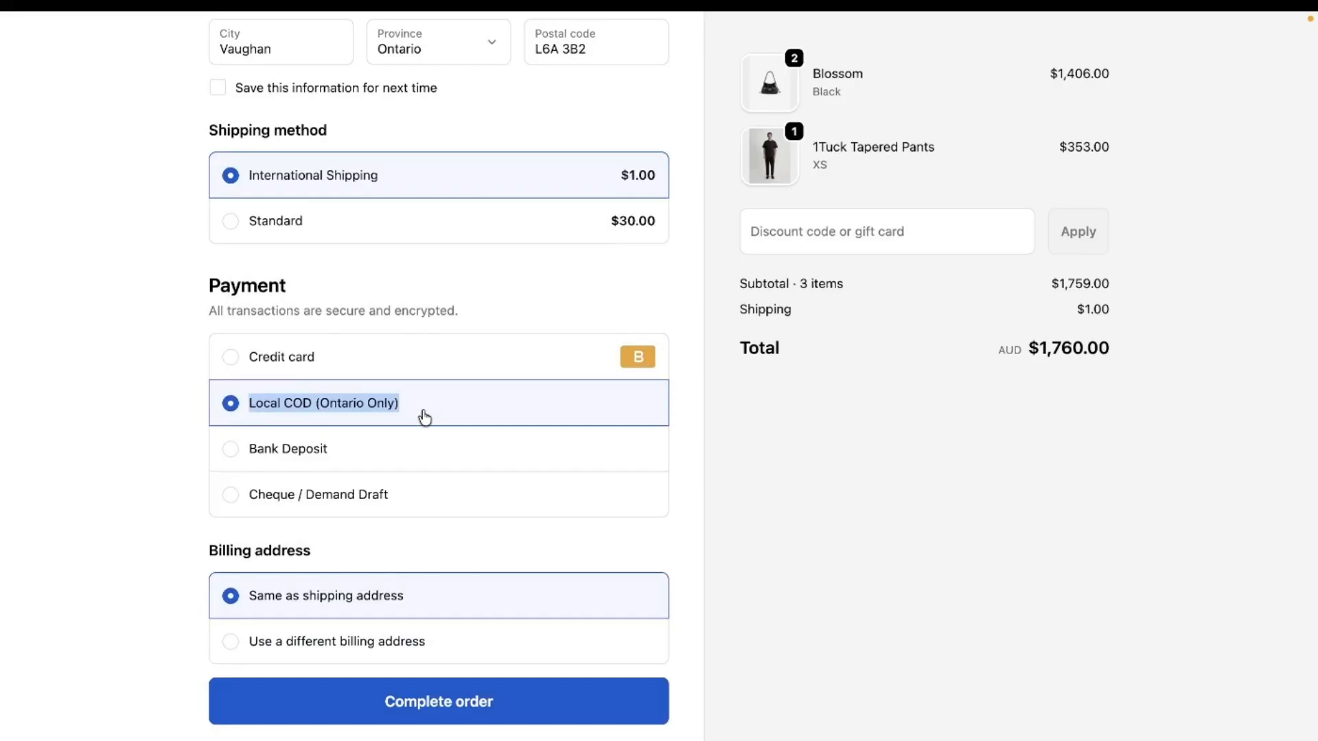
- Replace the checkout contact email with a different customer's saved e-mail address, keeping the Ontario delivery address
{"action": "scroll", "coordinate": [392, 230], "scroll_direction": "up", "scroll_amount": 8}
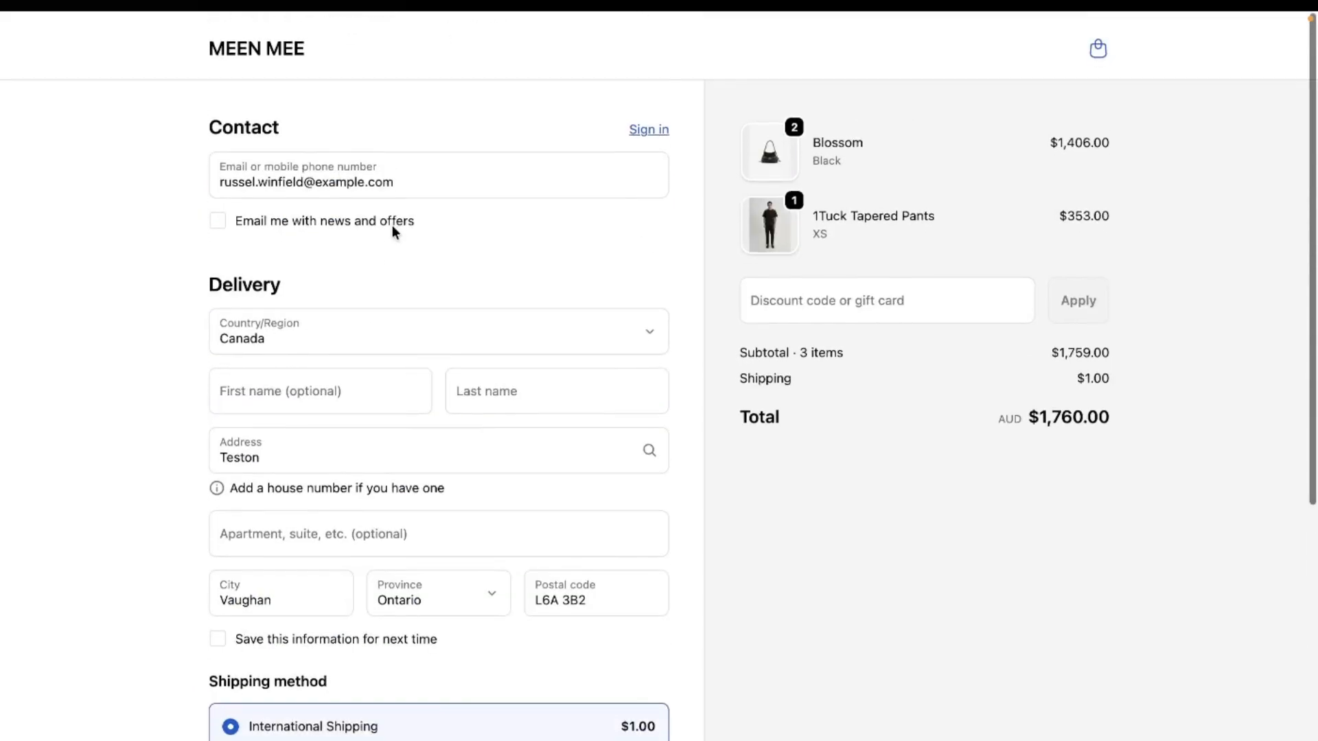
{"action": "left_click", "coordinate": [418, 168]}
{"action": "key", "text": "ctrl+a"}
{"action": "key", "text": "BackSpace"}
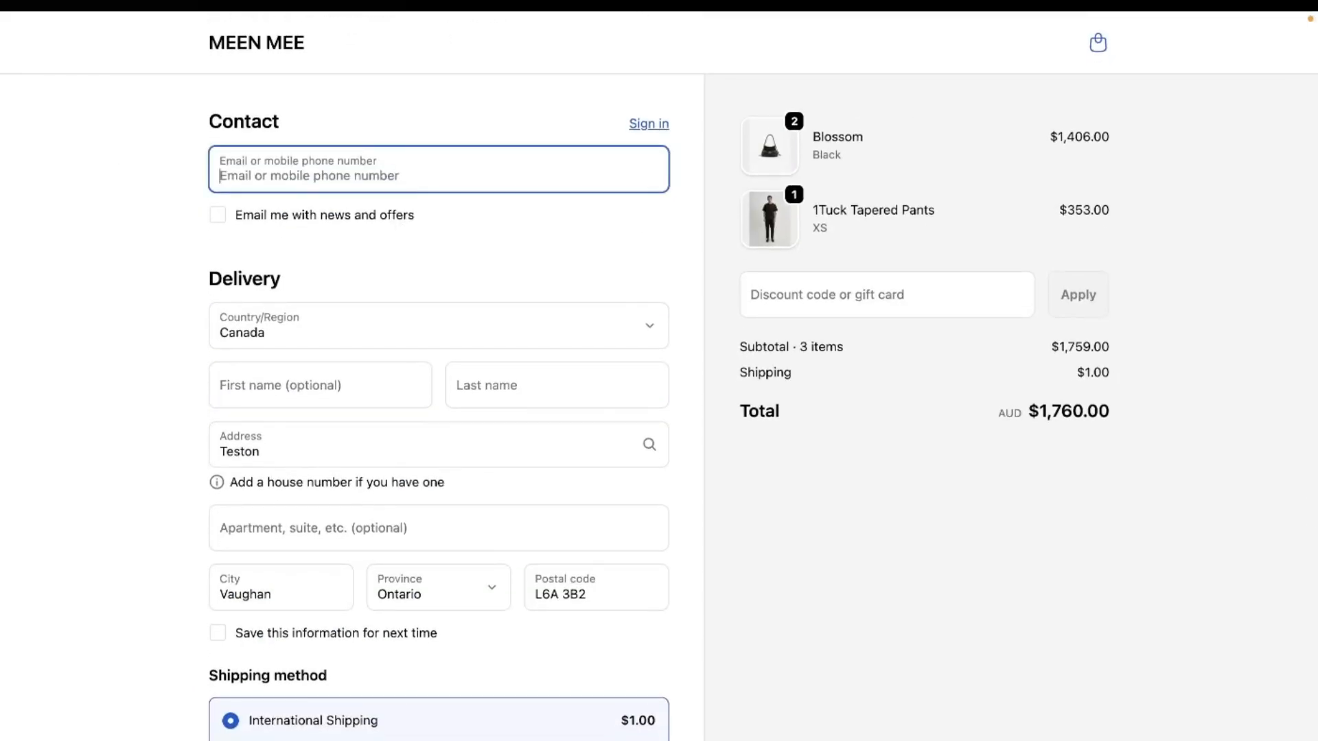
{"action": "type", "text": "AB"}
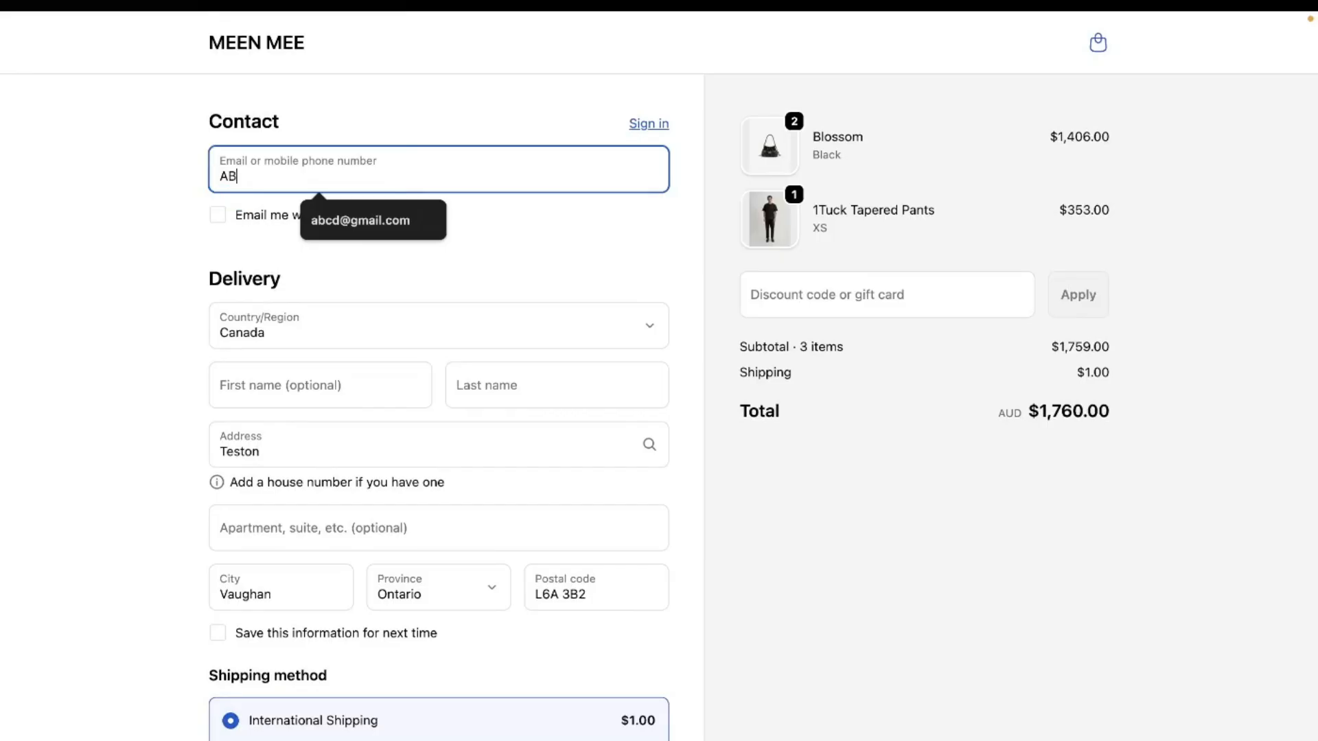
{"action": "left_click", "coordinate": [386, 226]}
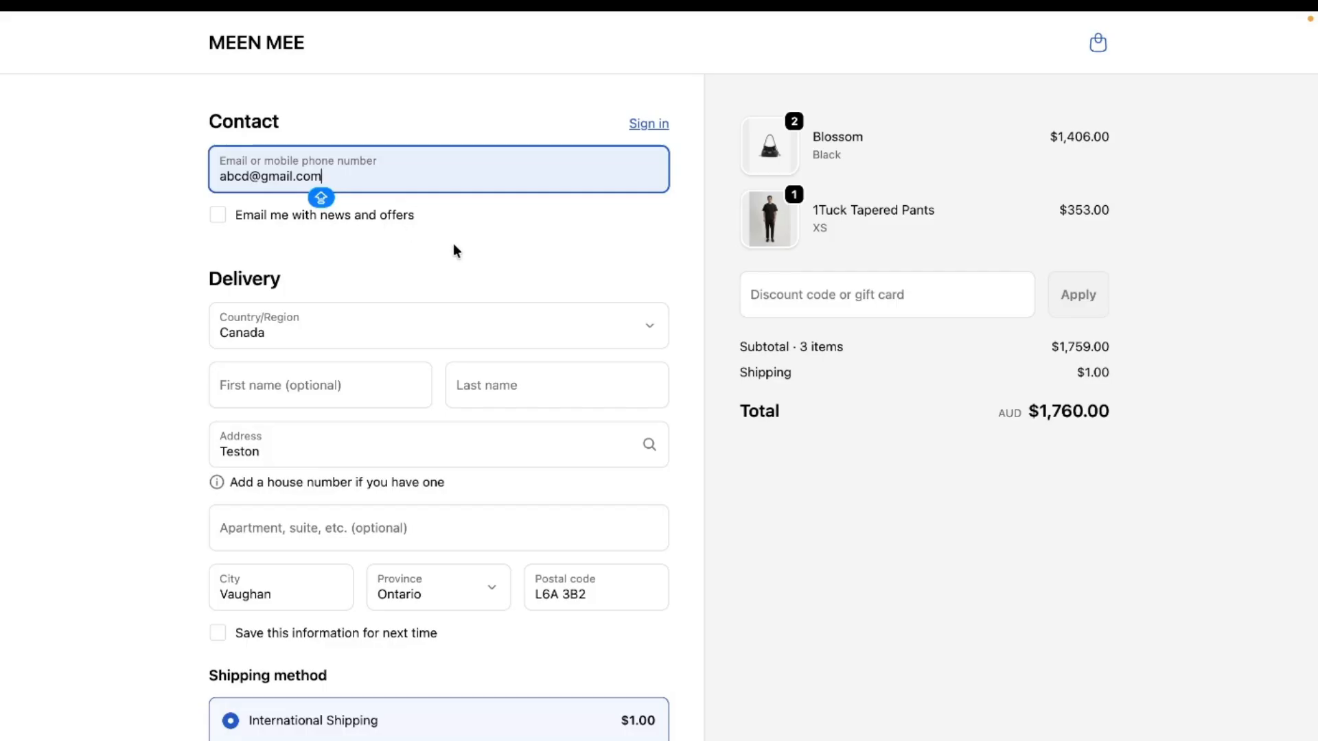
- Check the name of the cash on delivery payment method for the replacement contact email
{"action": "scroll", "coordinate": [454, 244], "scroll_direction": "down", "scroll_amount": 7}
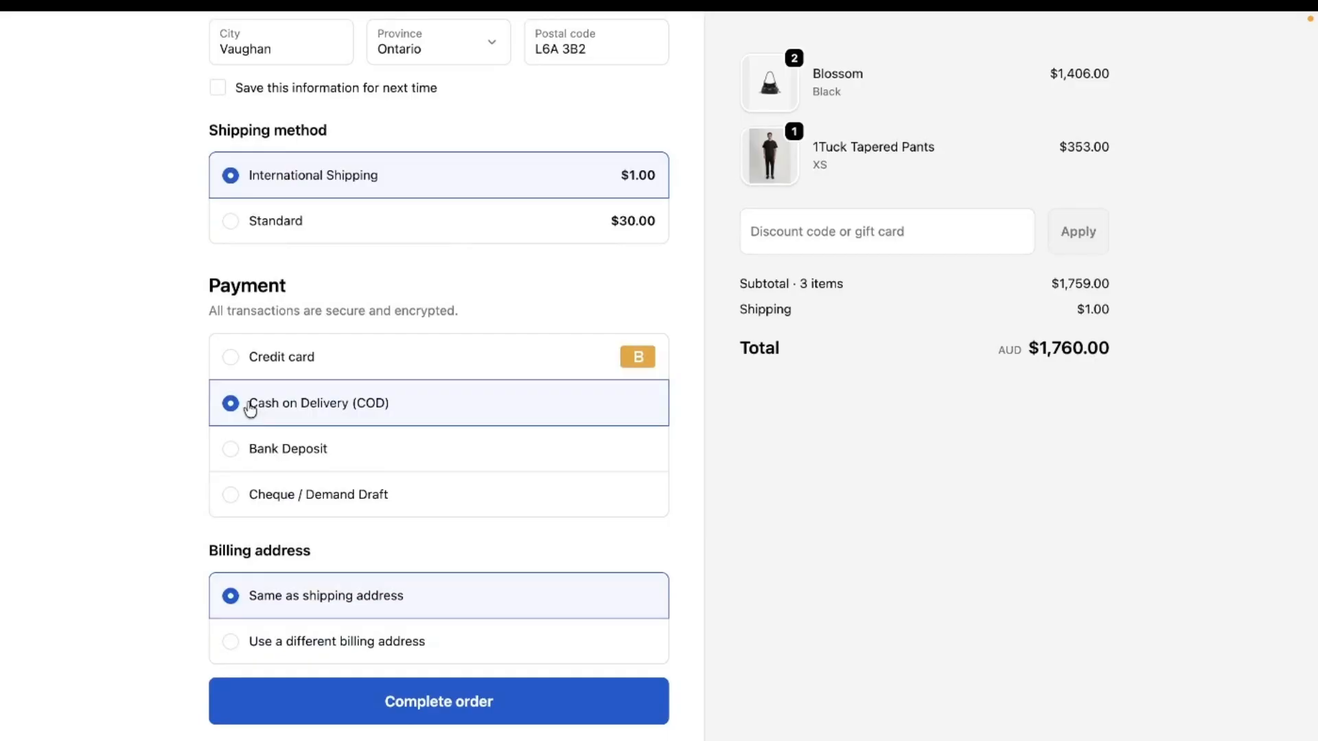
{"action": "left_click_drag", "start_coordinate": [248, 404], "coordinate": [425, 404]}
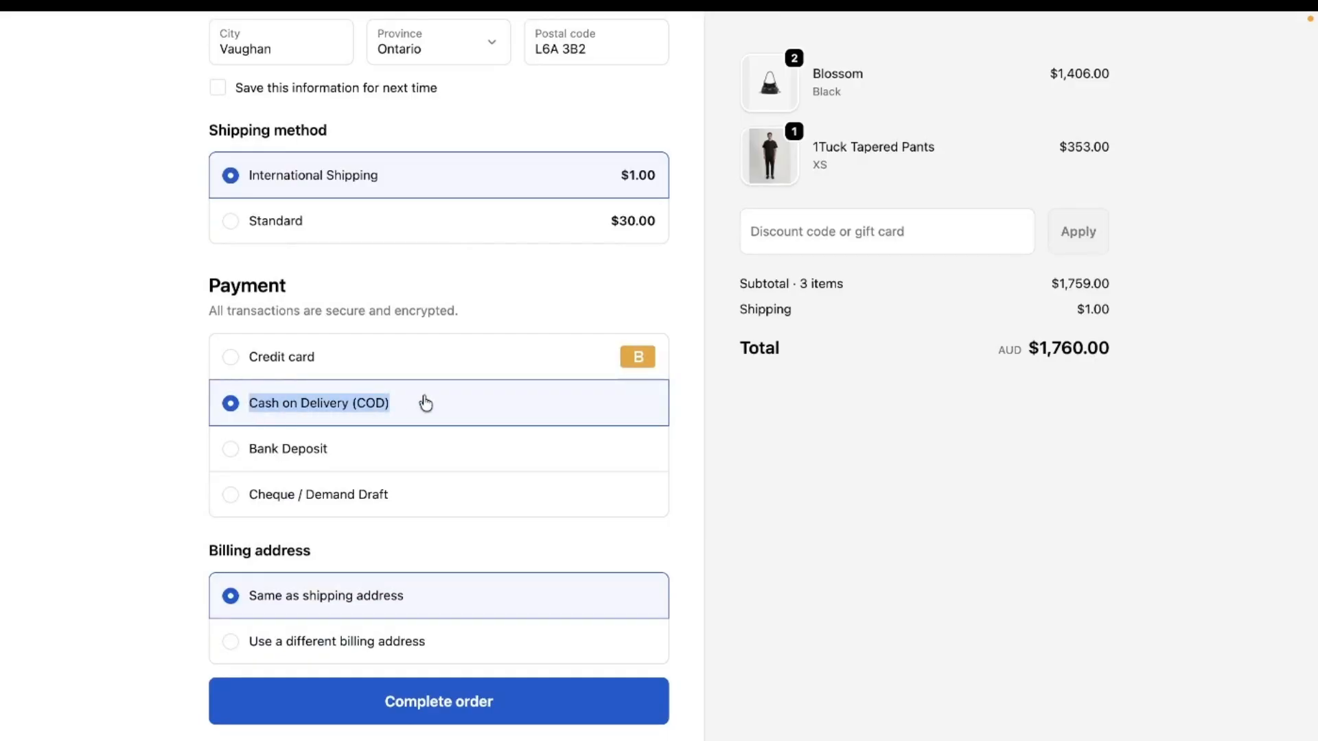
{"action": "scroll", "coordinate": [426, 403], "scroll_direction": "up", "scroll_amount": 8}
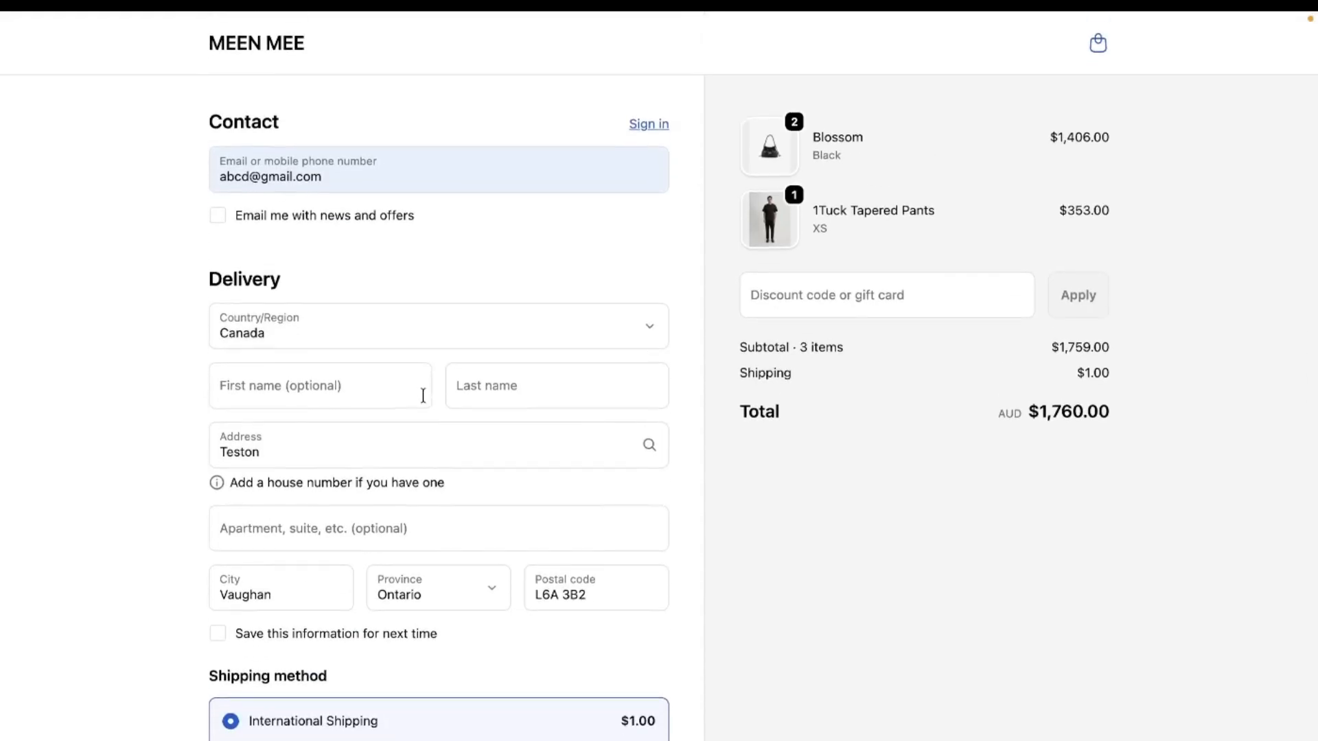